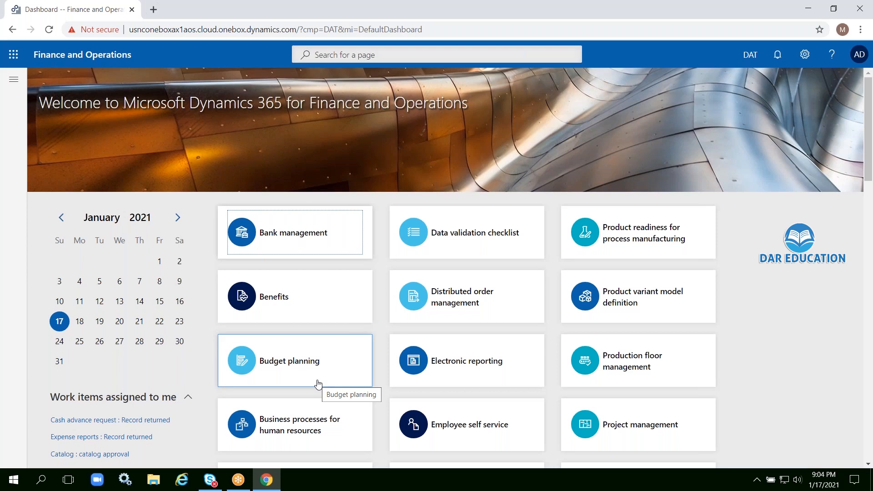
Step: View the modules in the navigation pane, collapse the Modules group and close the pane
click(16, 82)
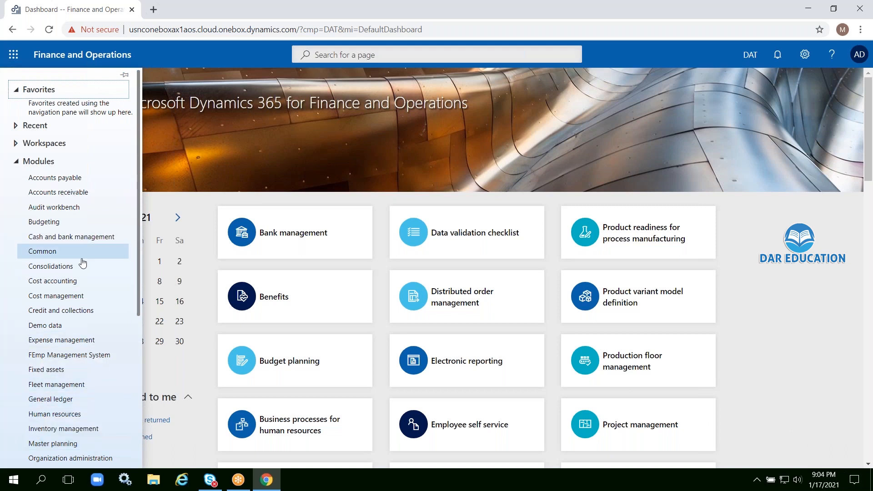
click(19, 163)
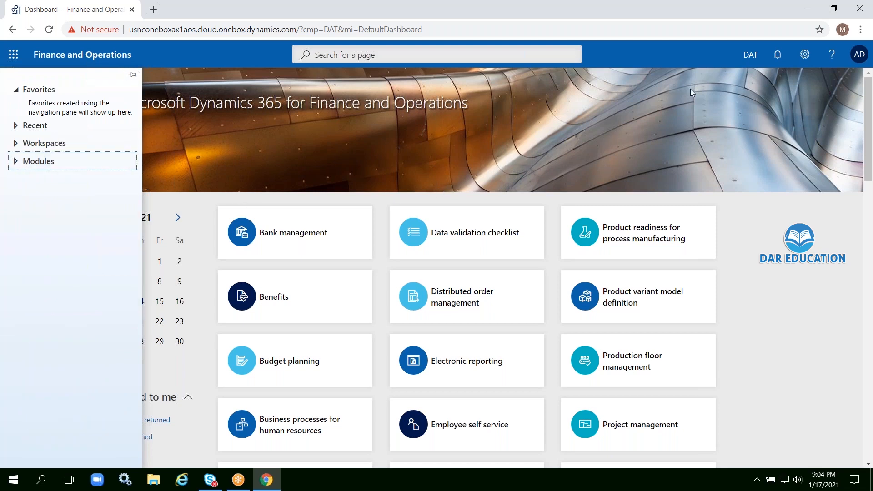
click(680, 50)
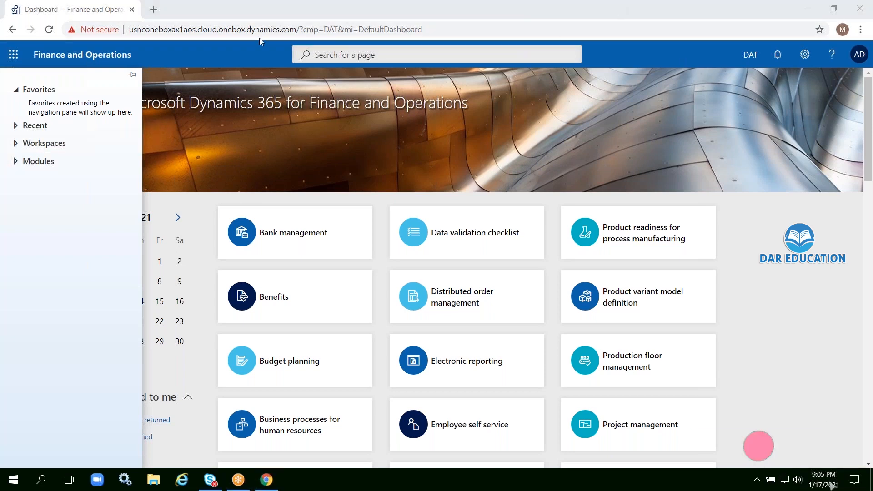
click(193, 198)
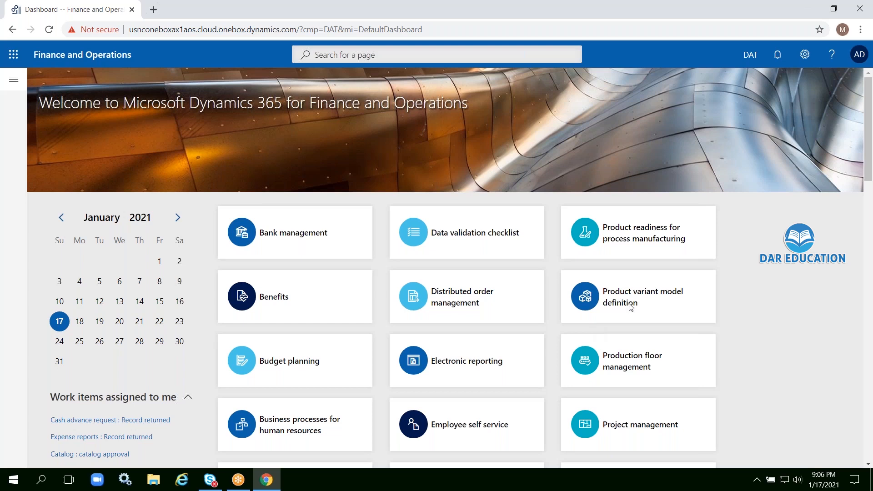
Step: Look through the list of legal entities and choose DAT, Company Accounts Data
click(750, 62)
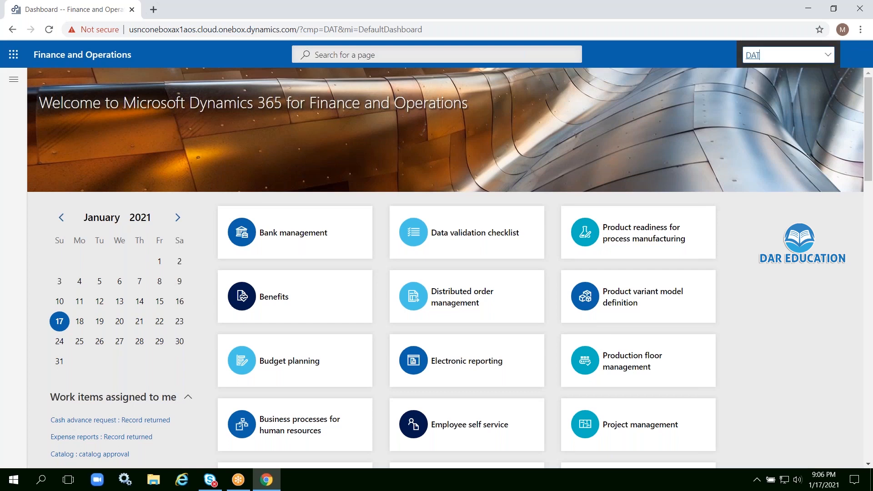
click(828, 56)
scroll(689, 94, down, 2)
scroll(689, 93, down, 3)
scroll(689, 93, up, 6)
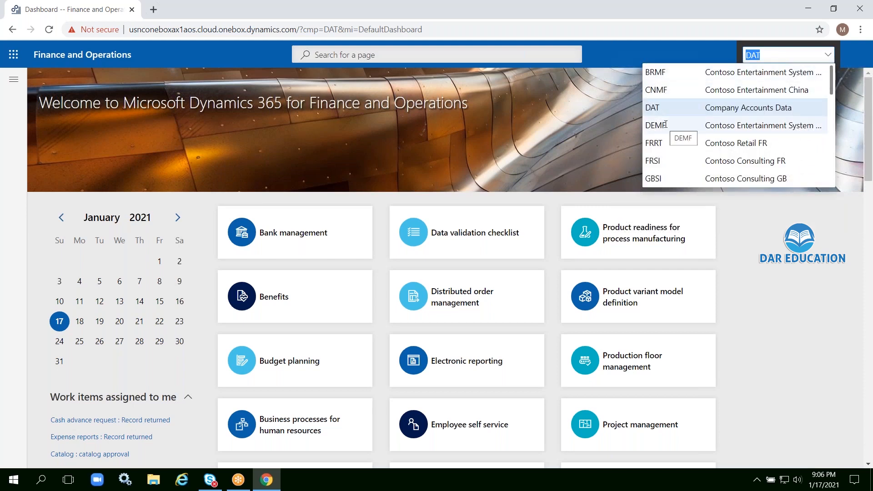
scroll(677, 146, down, 5)
scroll(682, 136, up, 5)
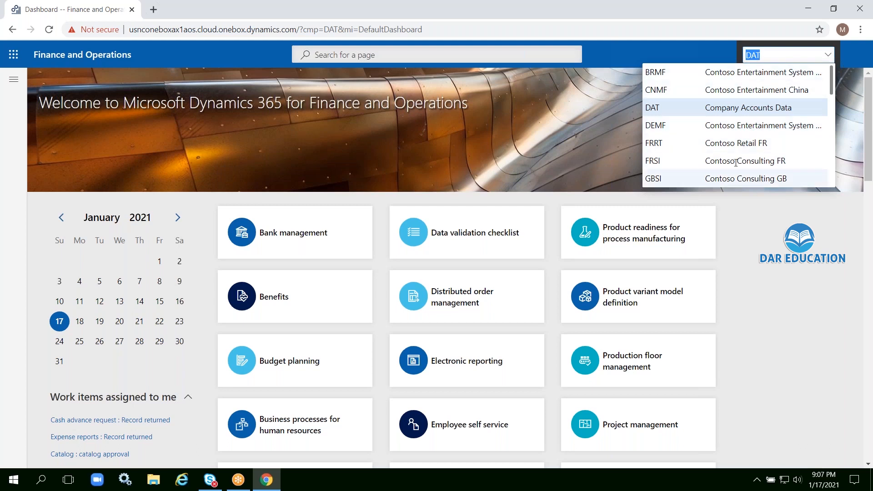
click(666, 109)
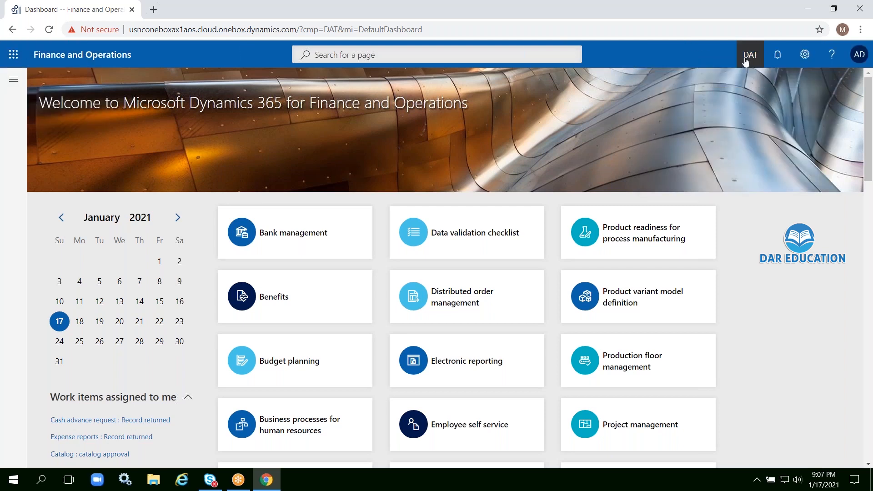
Step: Open the Employees list page of the Human resources module
click(15, 81)
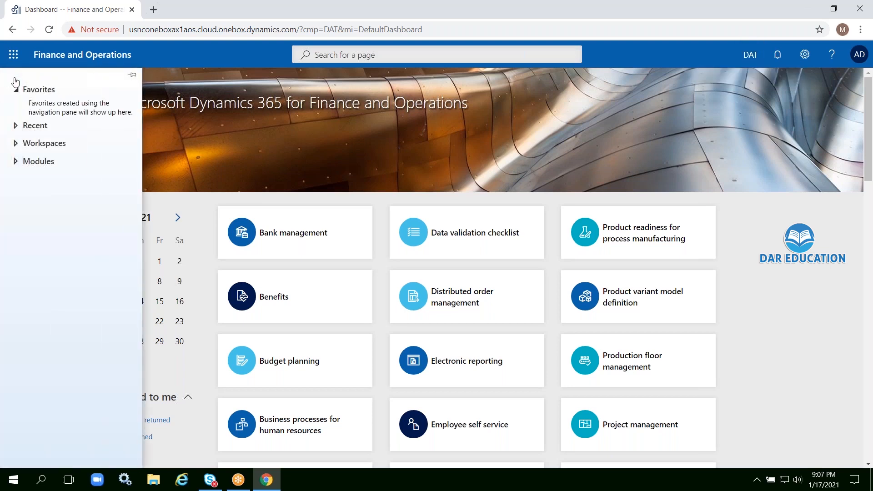
click(12, 162)
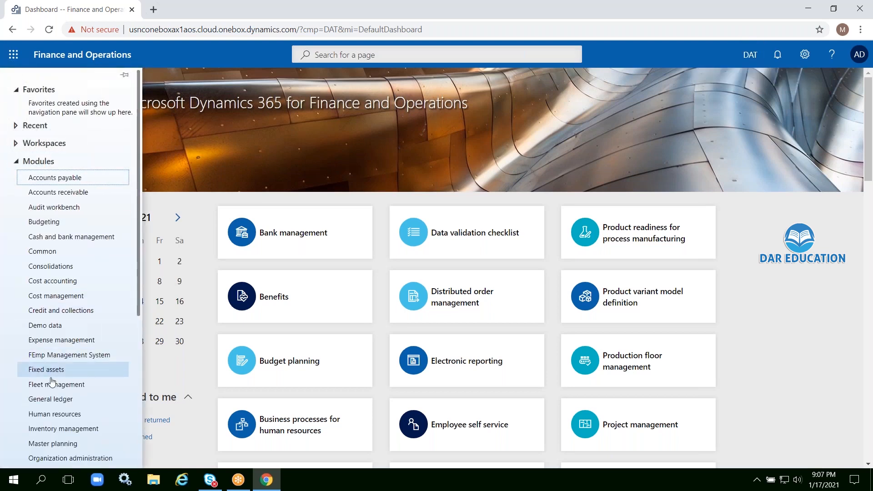
click(60, 415)
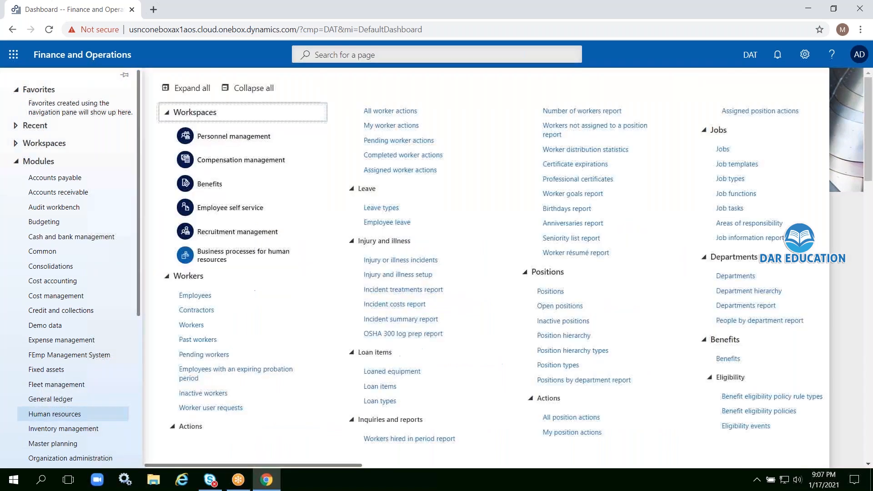
click(200, 310)
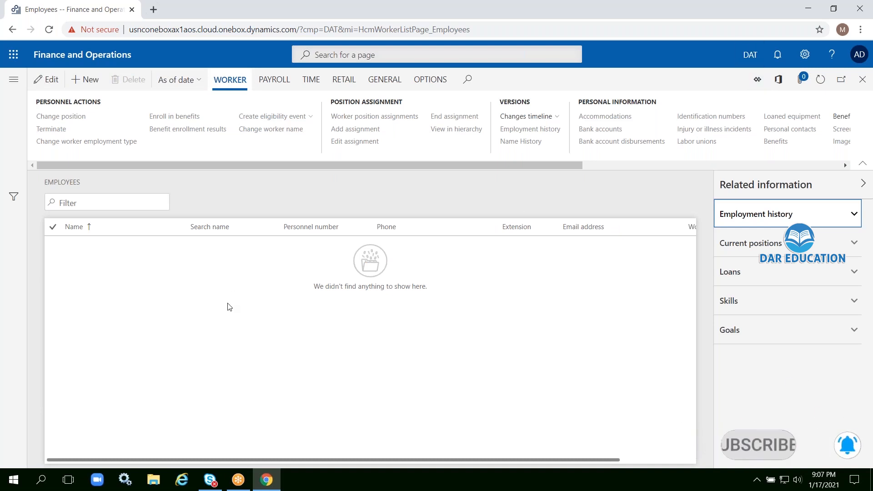
Step: Switch the company to GBSI (Contoso Consulting GB) and look through its employee list
click(744, 60)
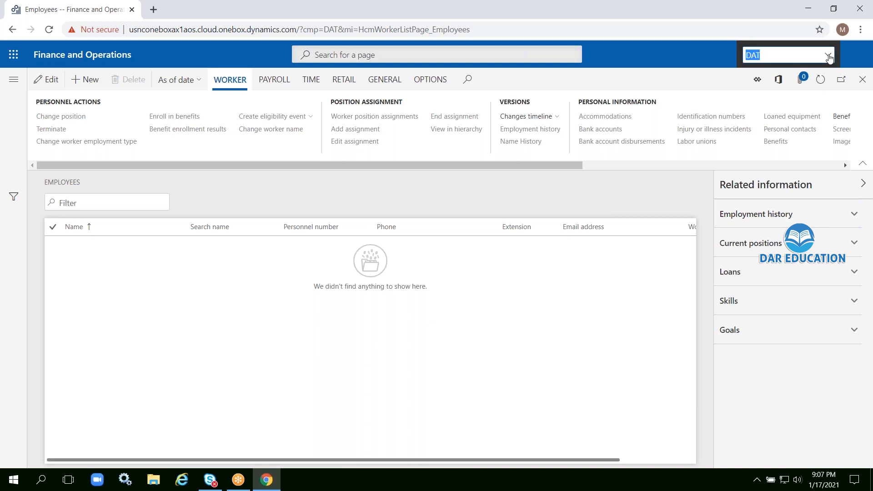
click(828, 55)
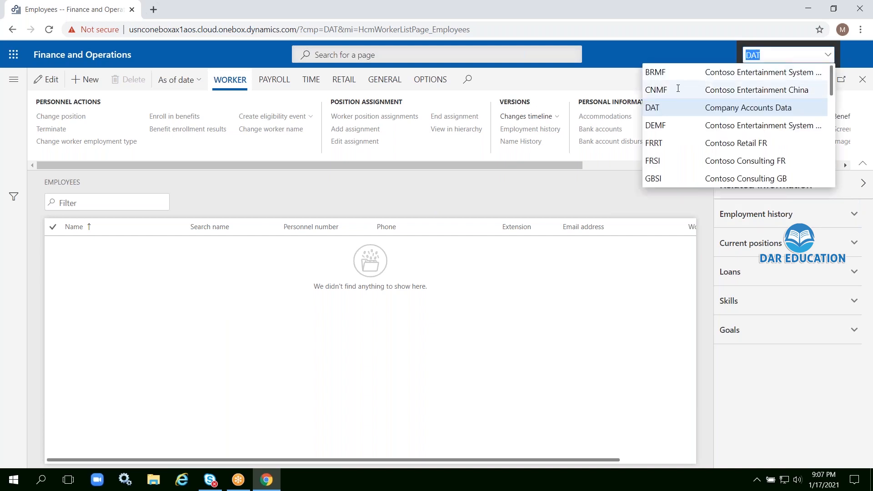
click(665, 179)
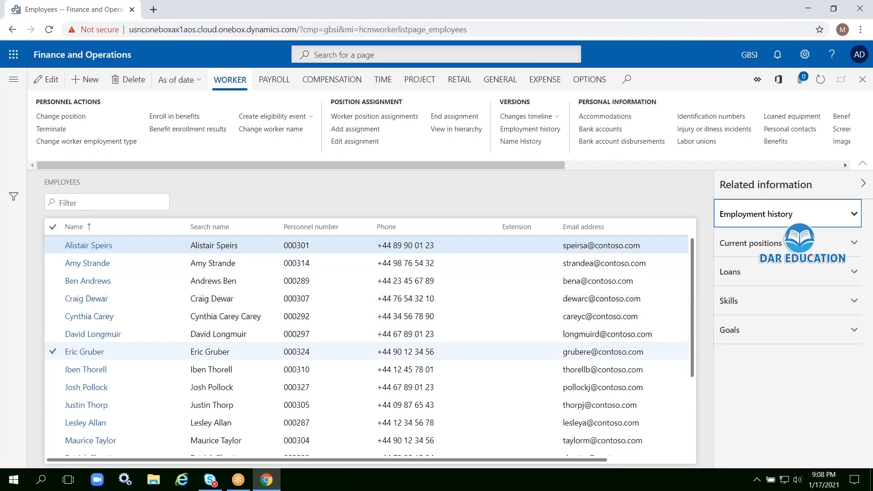
scroll(211, 344, down, 3)
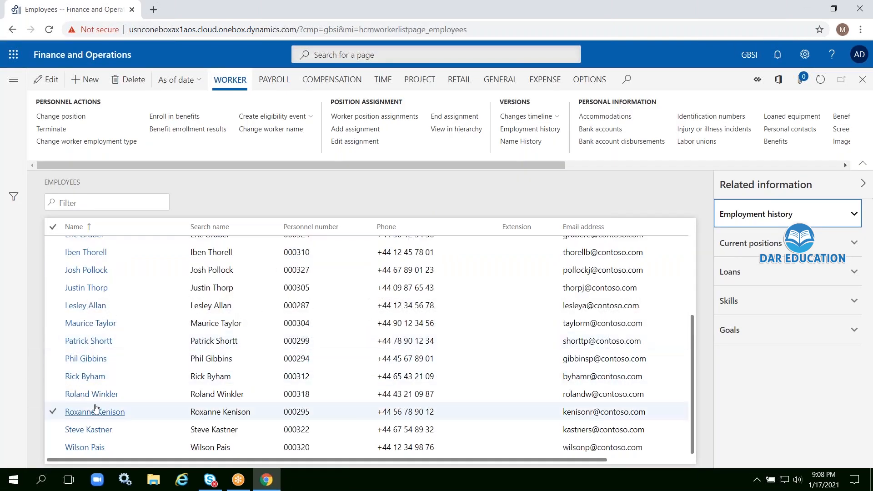
scroll(100, 391, up, 3)
scroll(102, 374, down, 3)
scroll(103, 323, up, 3)
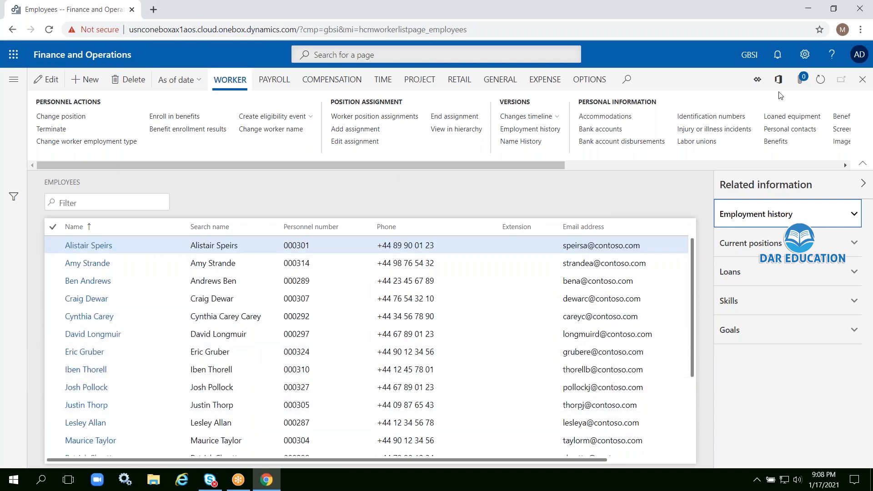
Step: Switch the company to FRRT (Contoso Retail FR) to view its employees
click(750, 55)
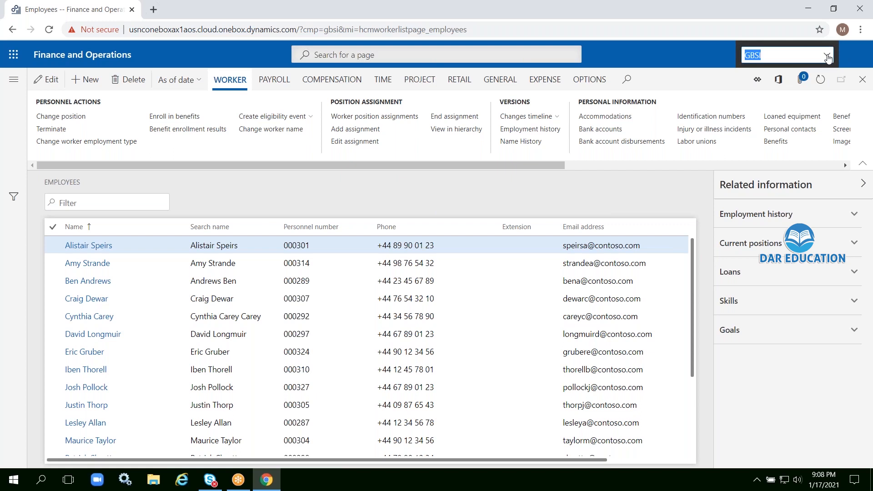
click(827, 55)
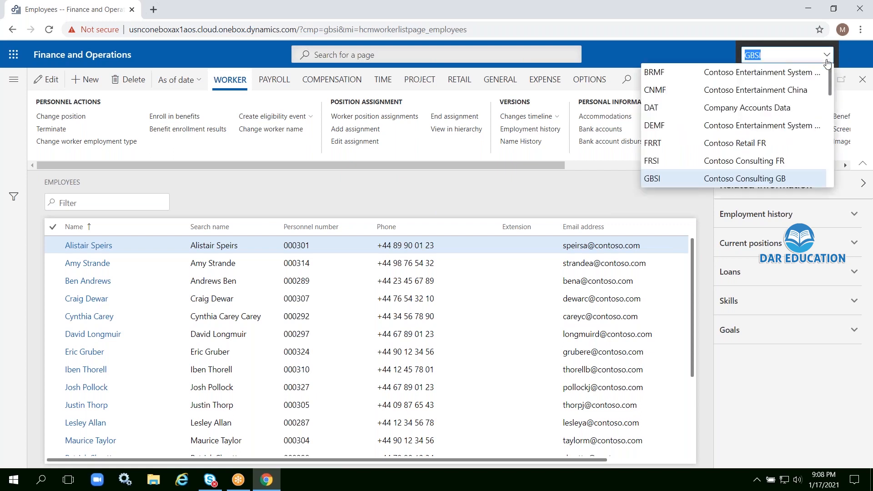
click(672, 143)
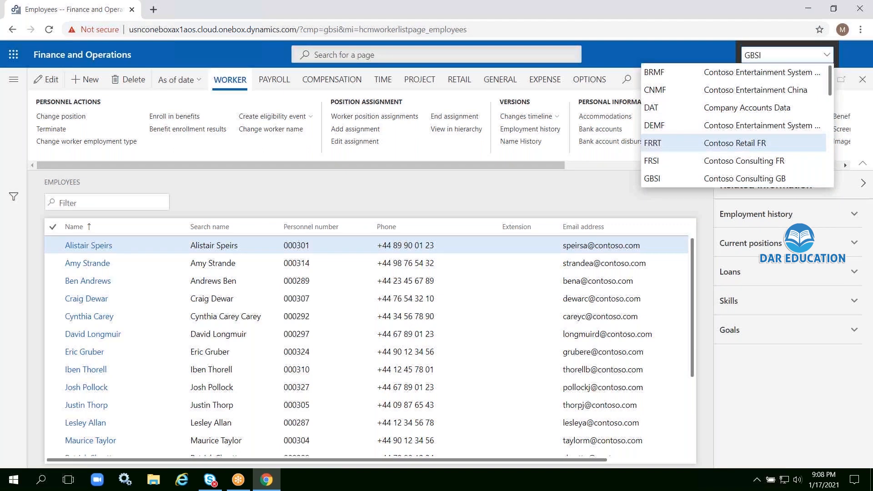
key(Return)
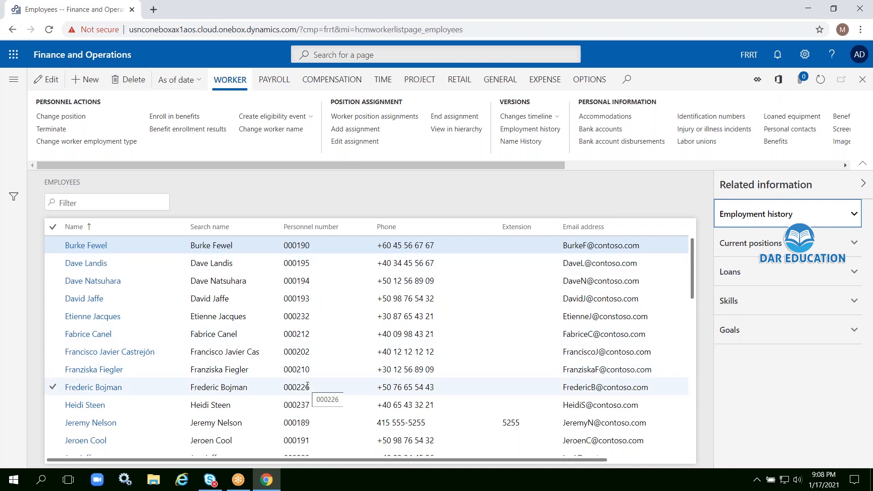
Step: Look through all available legal entities in the company list while keeping FRRT as the company
click(760, 61)
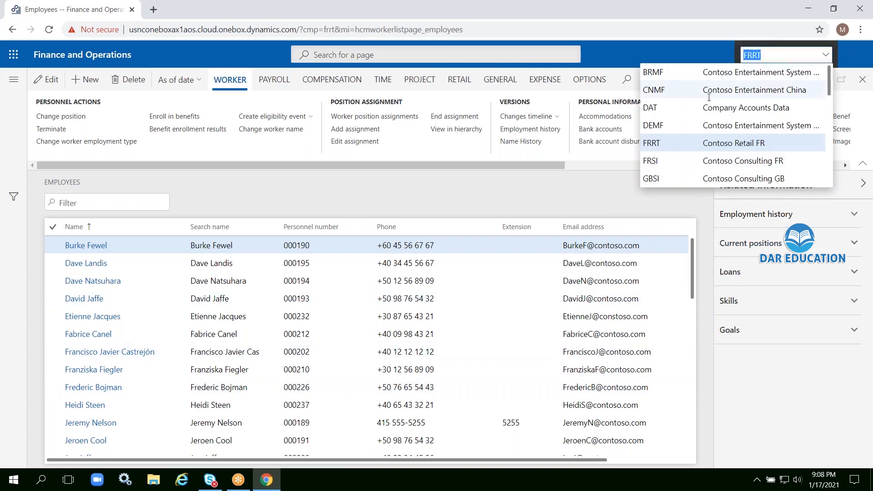
scroll(681, 113, down, 9)
scroll(681, 140, up, 9)
scroll(684, 141, down, 7)
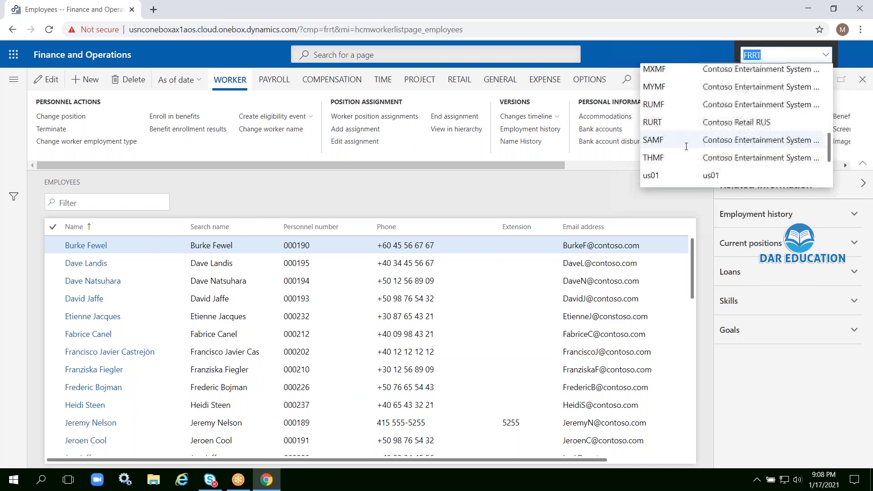
scroll(689, 118, up, 7)
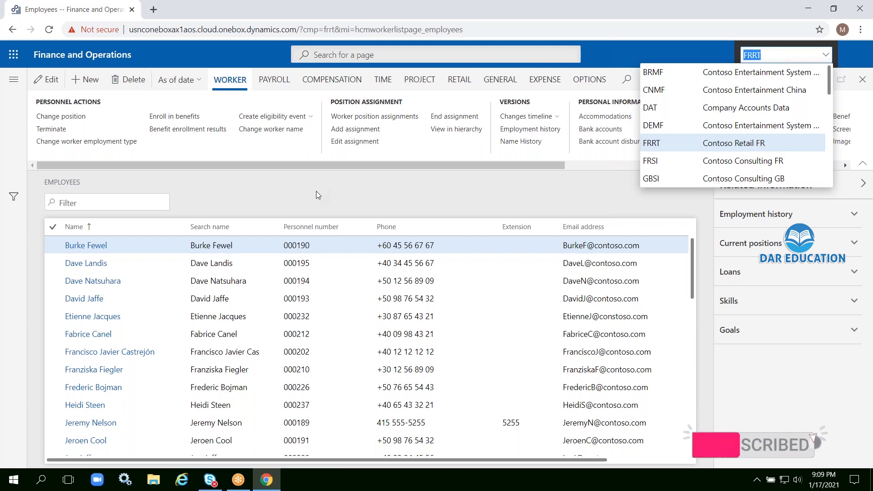
key(Return)
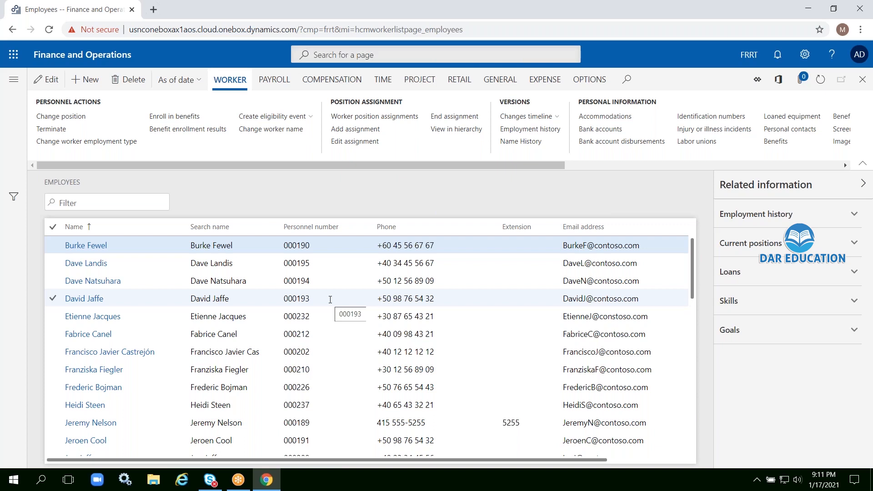
Step: Switch the company back to DAT (Company Accounts Data) on the Employees page
click(754, 59)
click(822, 61)
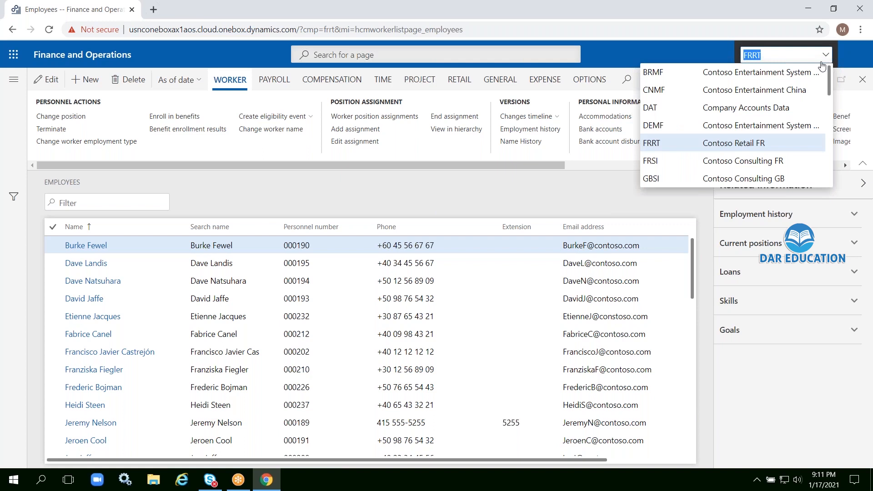
click(673, 113)
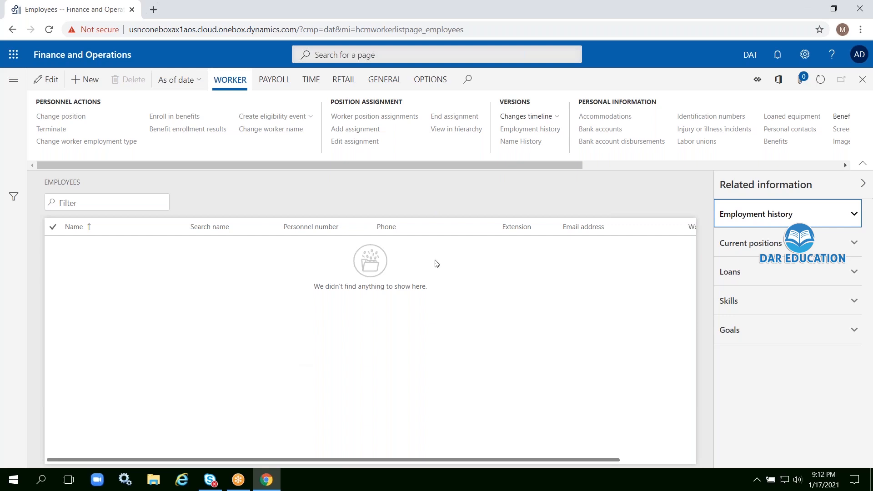
Step: Show the list of companies available to switch to from DAT
click(753, 62)
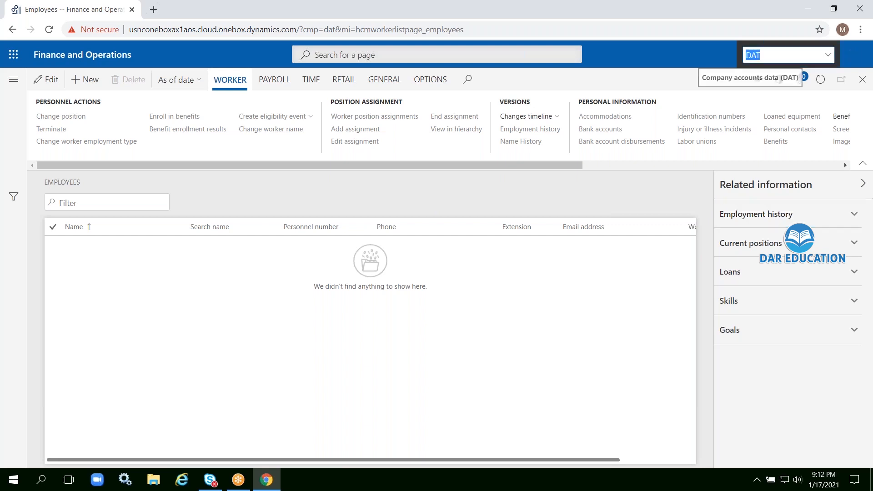
click(853, 61)
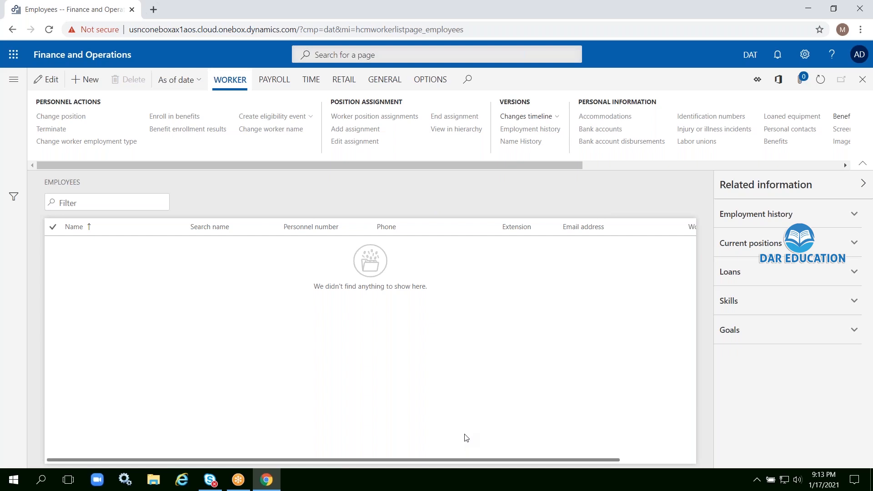
click(750, 54)
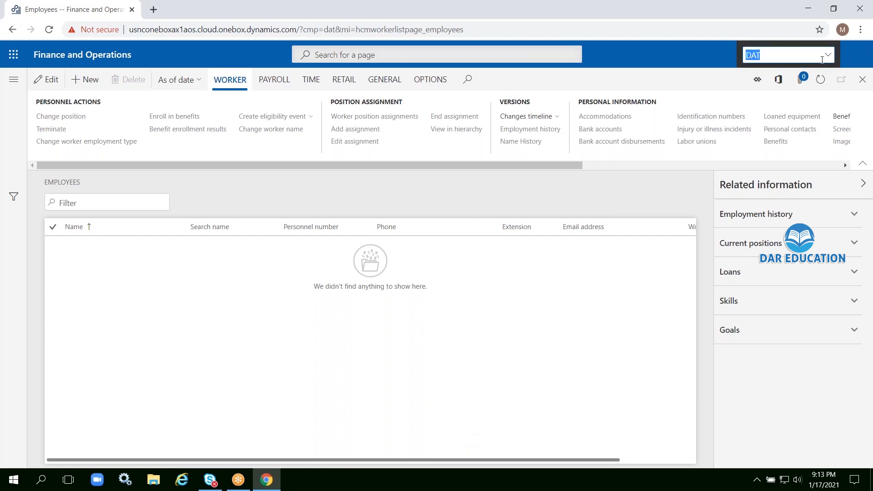
click(828, 55)
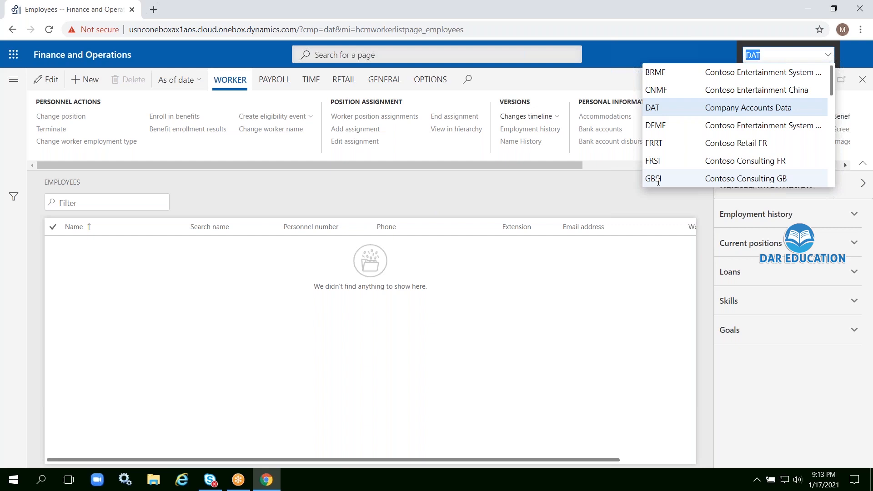
Step: Create a new Microsoft Excel worksheet on the desktop under its default name and open it in Excel
click(807, 8)
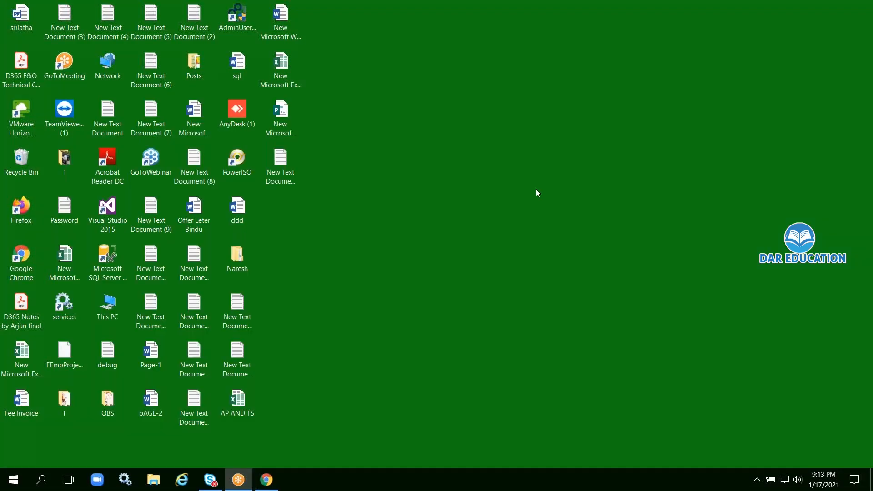
right_click(359, 209)
mouse_move(409, 290)
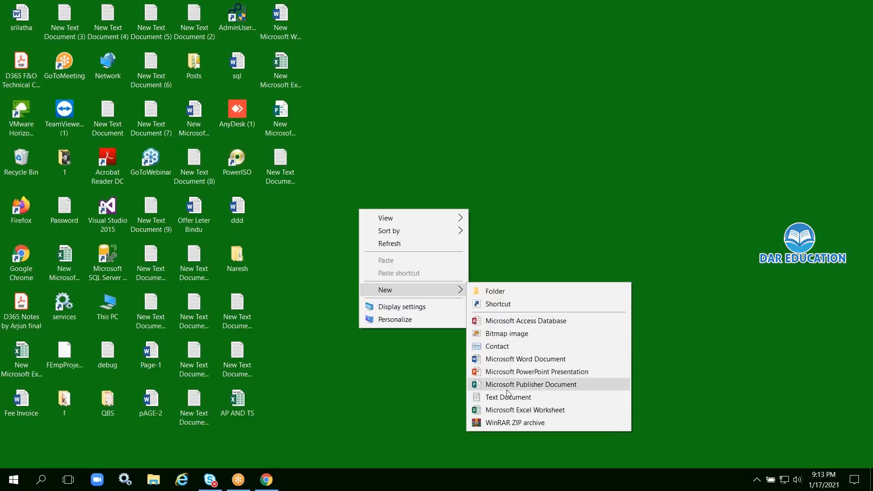
click(507, 410)
key(Return)
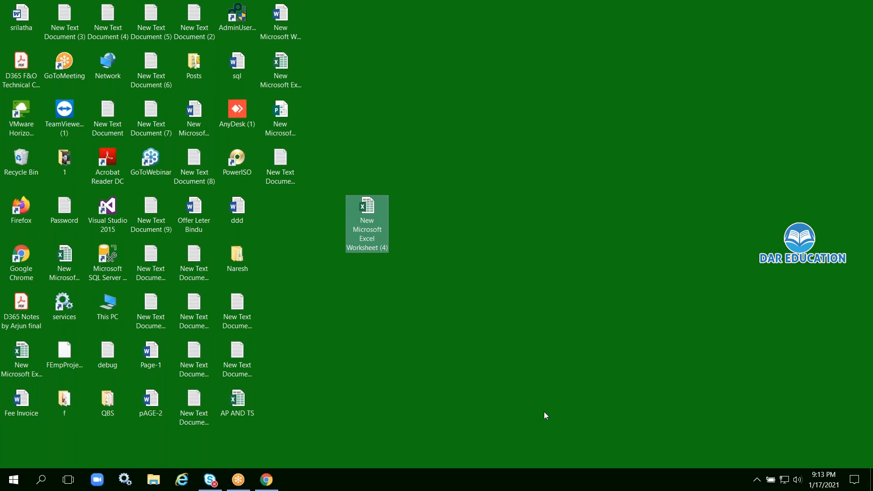
key(Return)
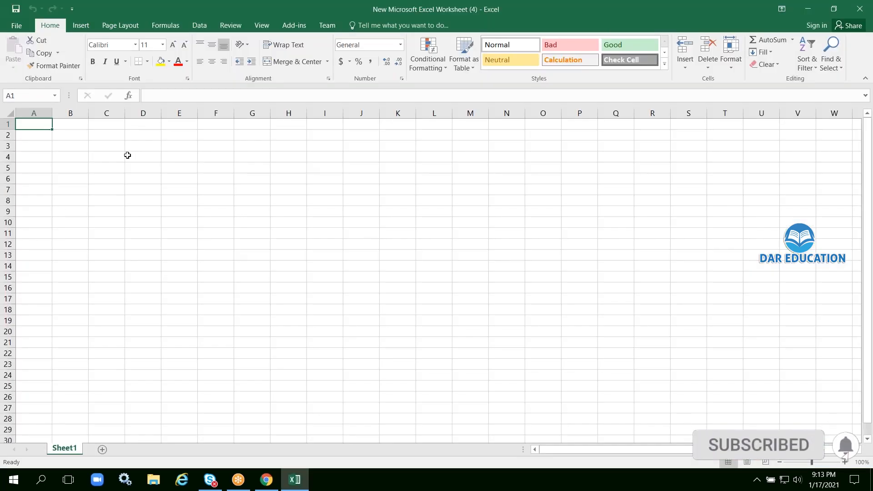
Step: Enter the column headers EmpId, Name, Age, DOB and DataAreaId in cells D4 to H4
click(127, 155)
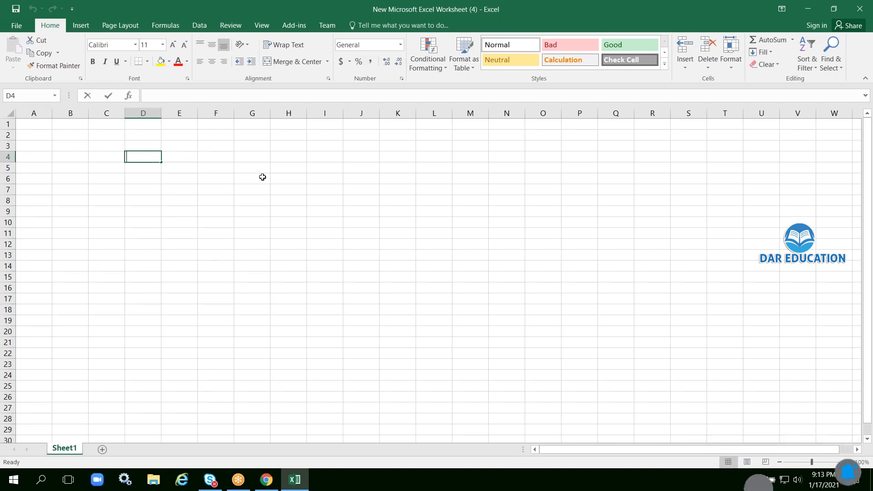
text(EmpId)
key(Tab)
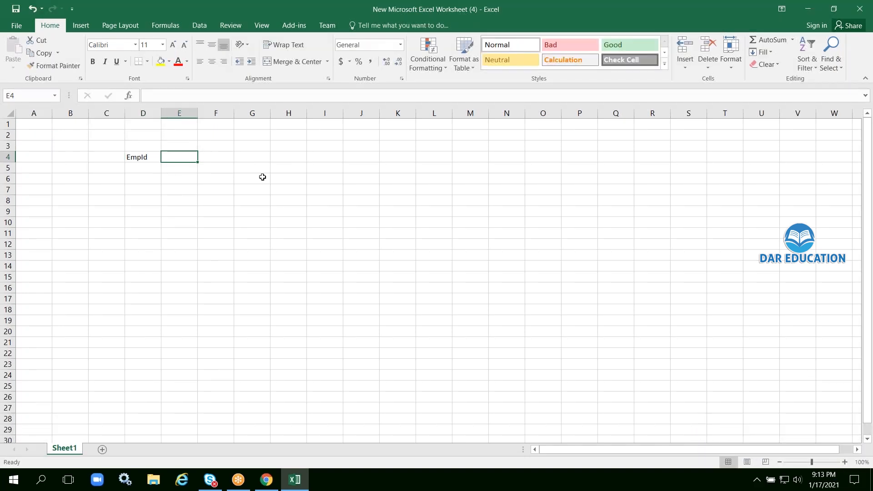
text(Name)
key(Tab)
text(Age)
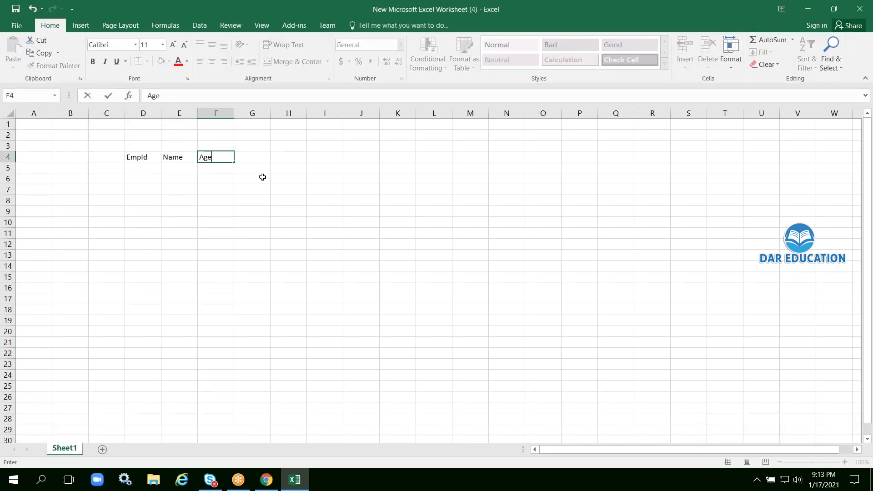
key(Tab)
text(DOB)
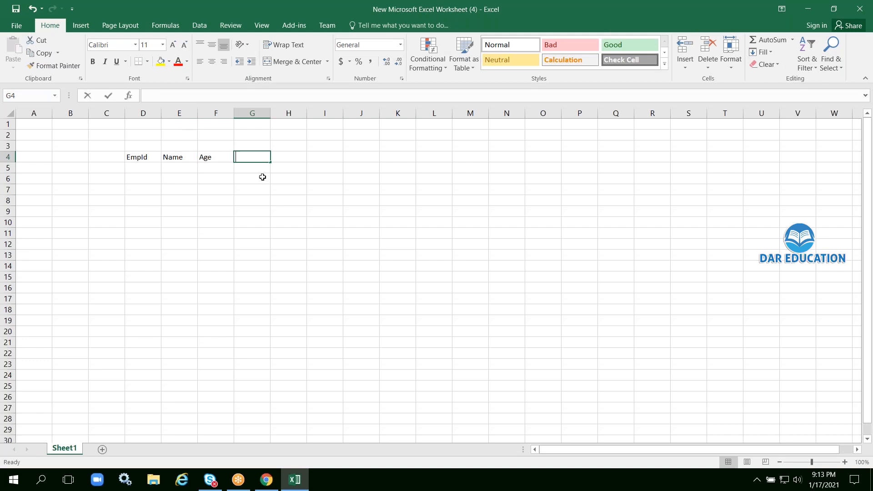
key(Tab)
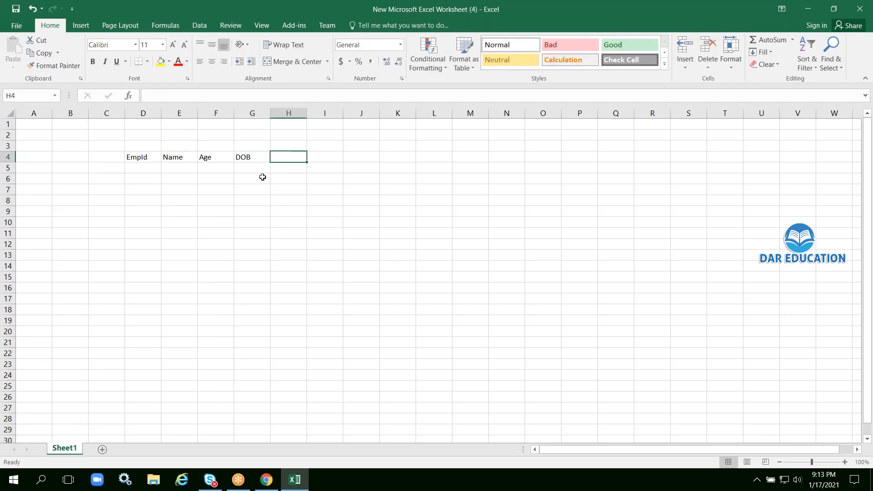
text(Data)
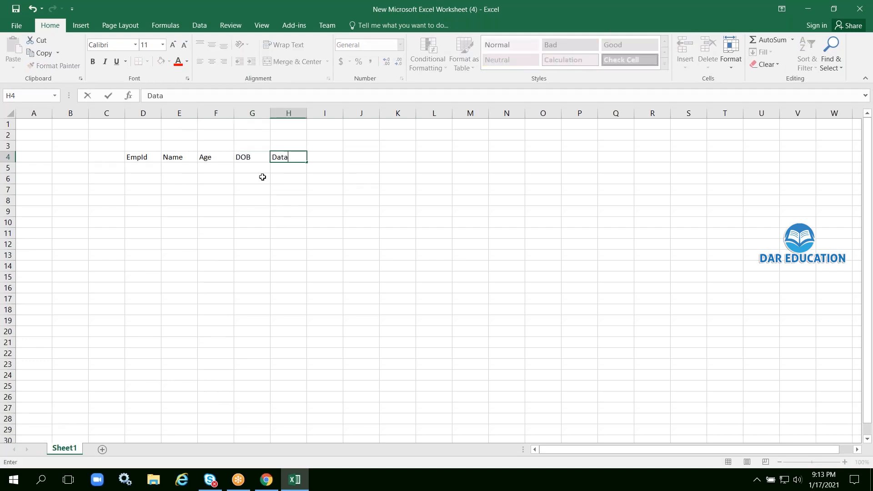
text(AreaId)
Step: Enter D001 as the first record's EmpId in cell D5
click(135, 171)
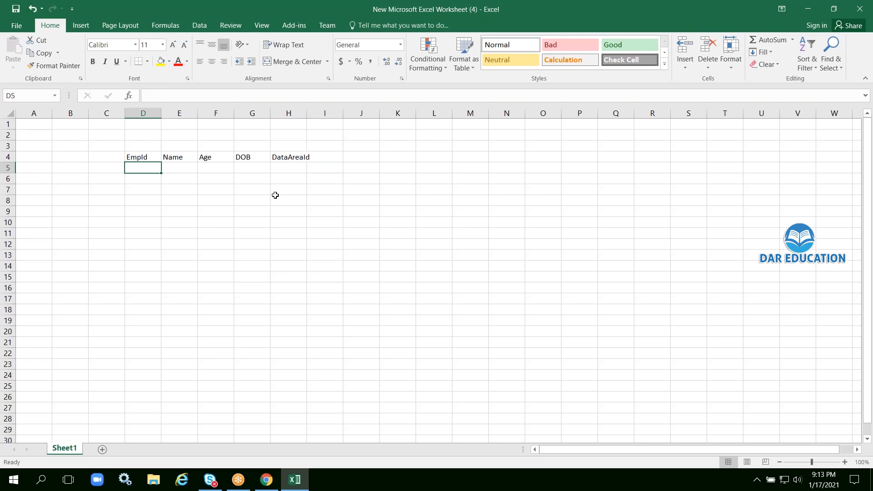
text(D001)
key(Tab)
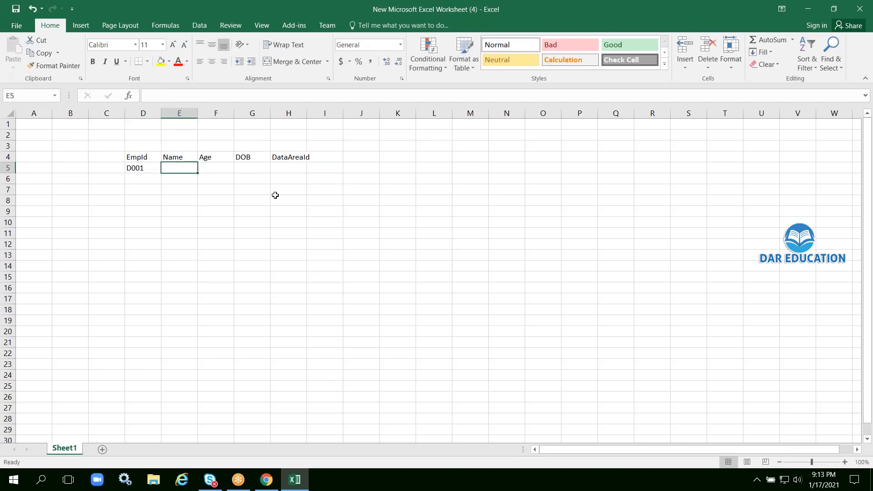
Step: Try to enter DAT as the first record's DataAreaId in cell H5
key(Tab)
key(Tab)
key(Tab)
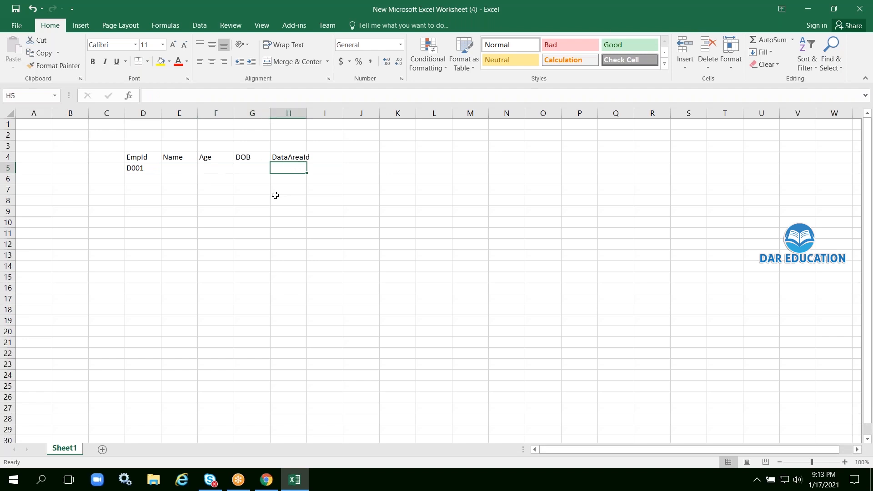
text(DAT)
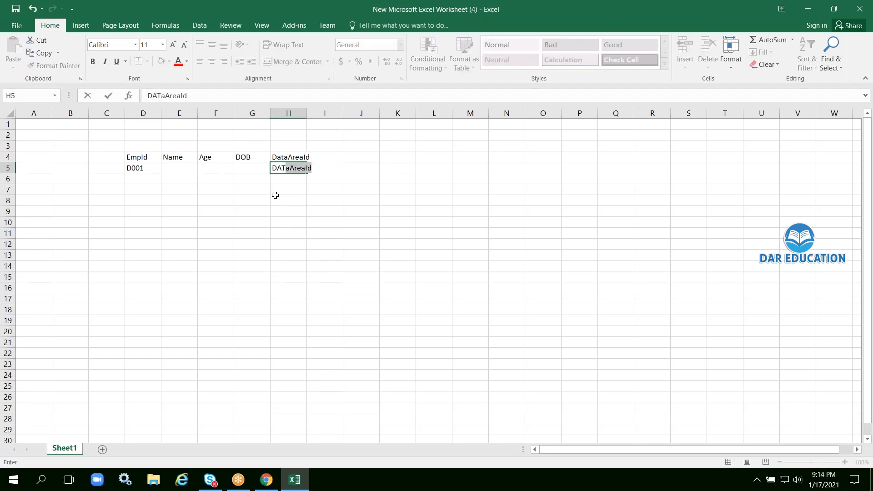
key(Return)
Step: Try to correct the existing text in cell H5 to DAT
click(298, 168)
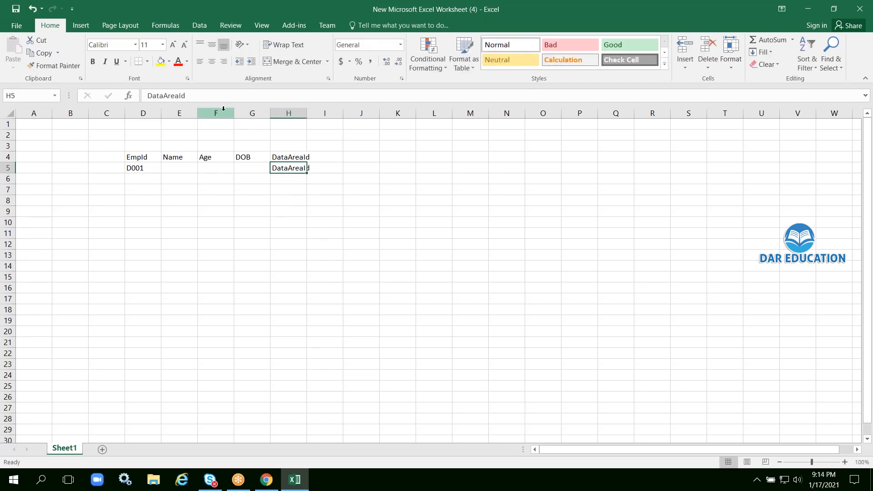
click(222, 95)
key(BackSpace)
key(BackSpace)
key(BackSpace)
key(BackSpace)
key(BackSpace)
key(BackSpace)
key(BackSpace)
key(BackSpace)
key(BackSpace)
text(AT)
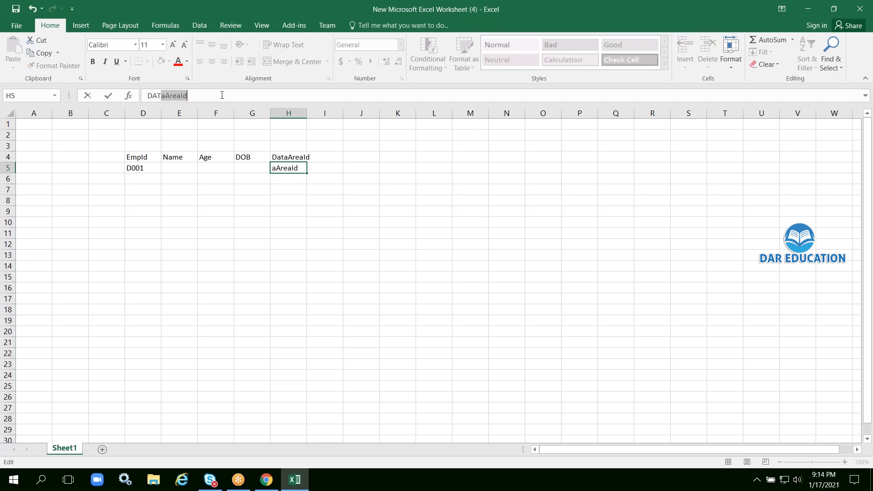
key(Tab)
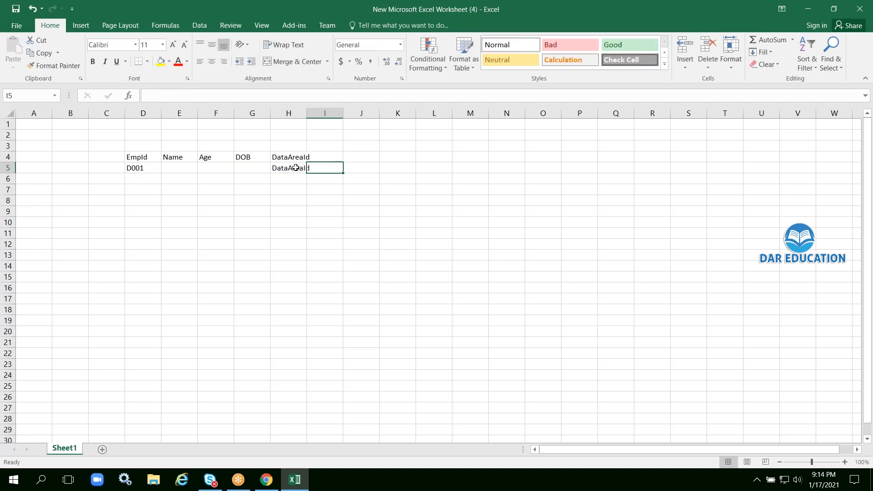
Step: Clear cell H5 and enter DAT as the DataAreaId without the suggested autocomplete text
click(296, 167)
key(BackSpace)
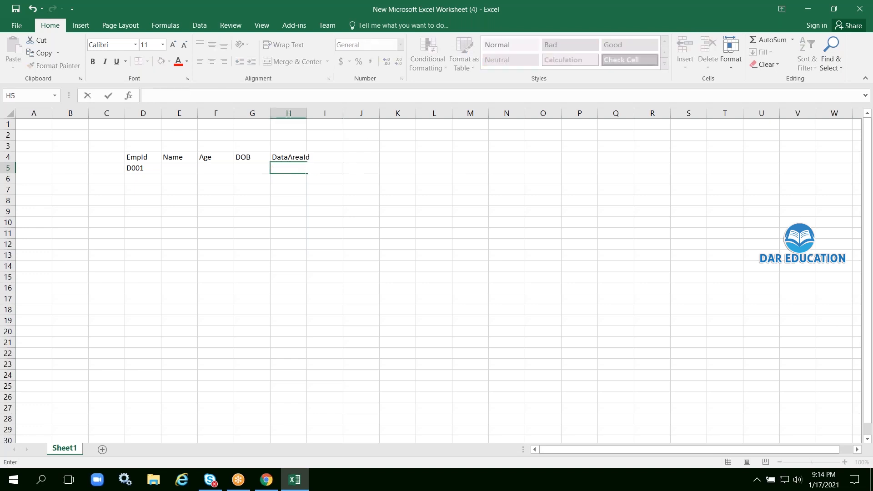
text(D)
text(ATH)
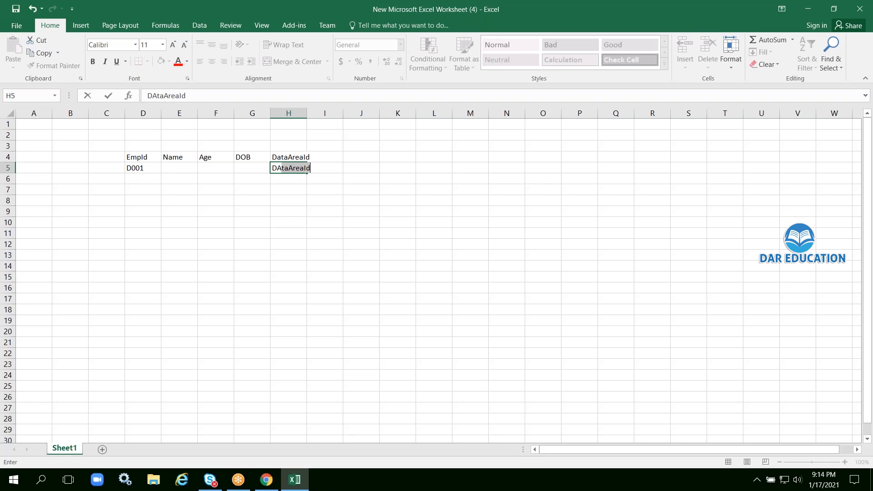
key(BackSpace)
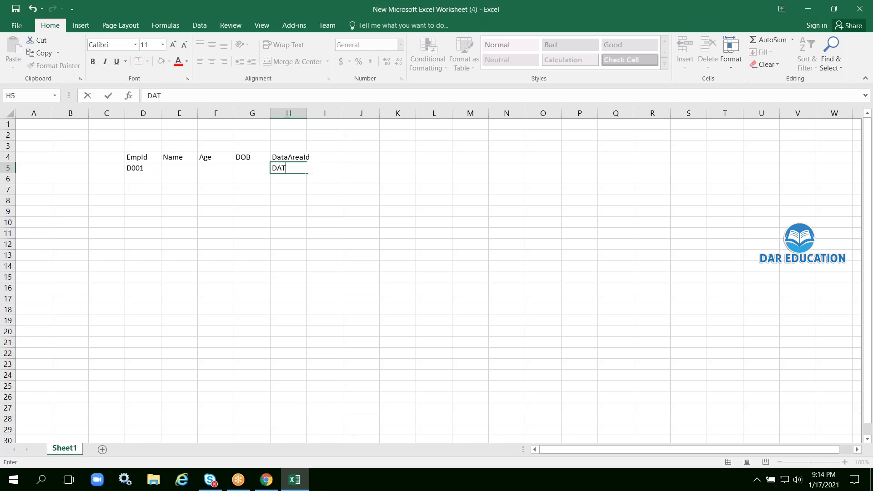
Step: Add a second record in row 6 with EmpId G0001 and DataAreaId GBSI
click(145, 180)
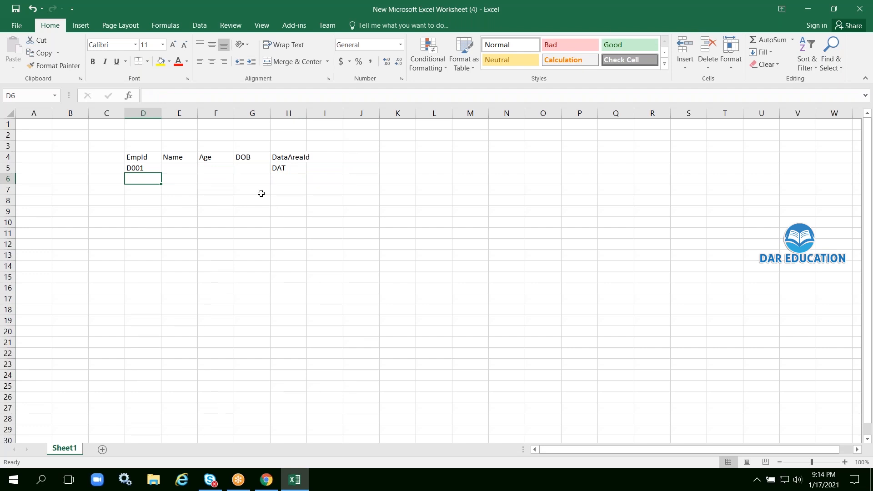
text(G)
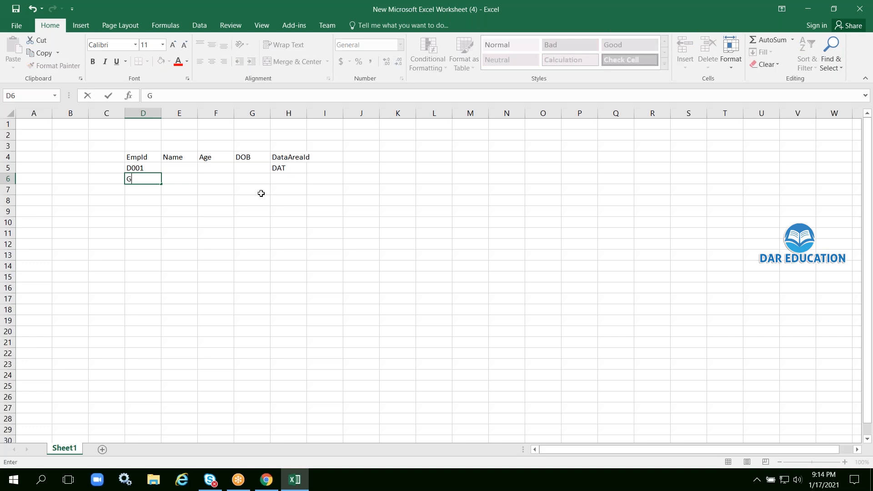
text(0001)
key(Tab)
key(Tab)
key(Tab)
key(Tab)
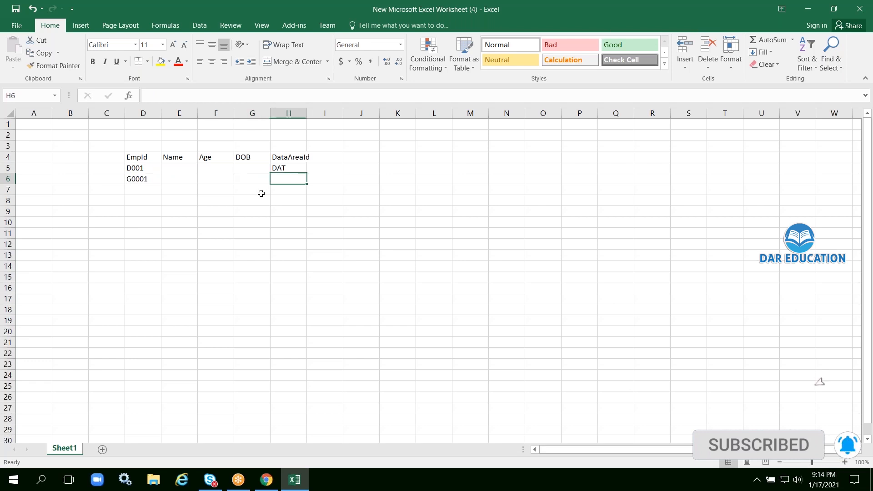
text(B)
key(BackSpace)
text(GBSI)
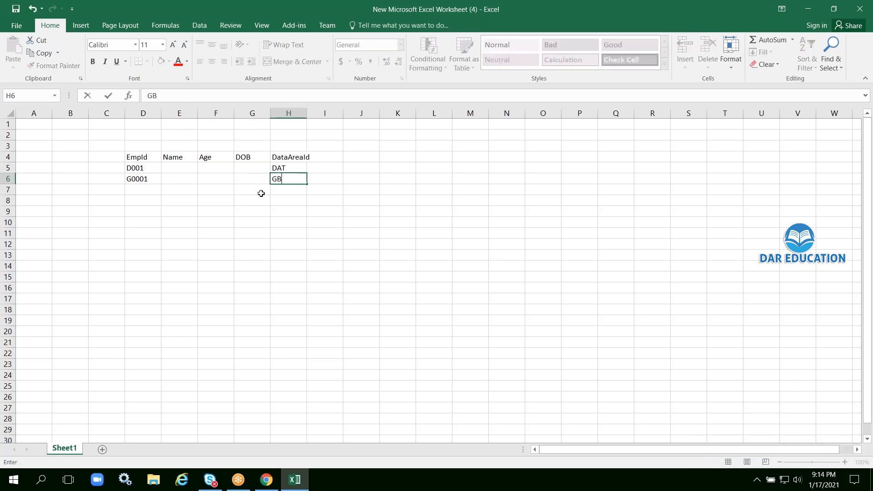
Step: Add a third record in row 7 with EmpId F3439 and DataAreaId FRRT
click(145, 190)
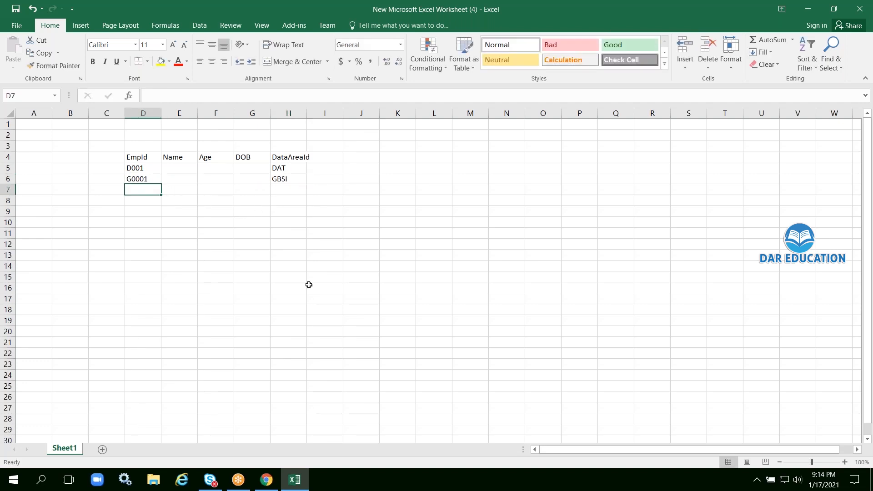
text(F3439)
key(Tab)
key(Tab)
key(Tab)
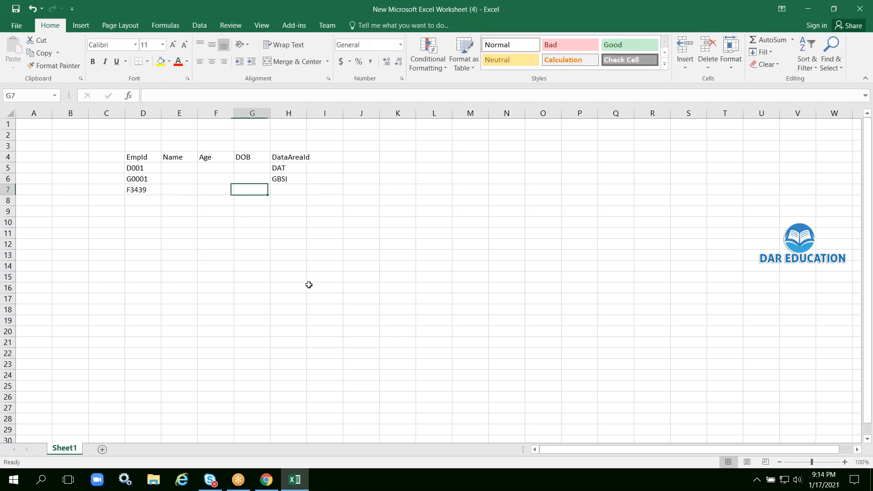
key(Tab)
text(F)
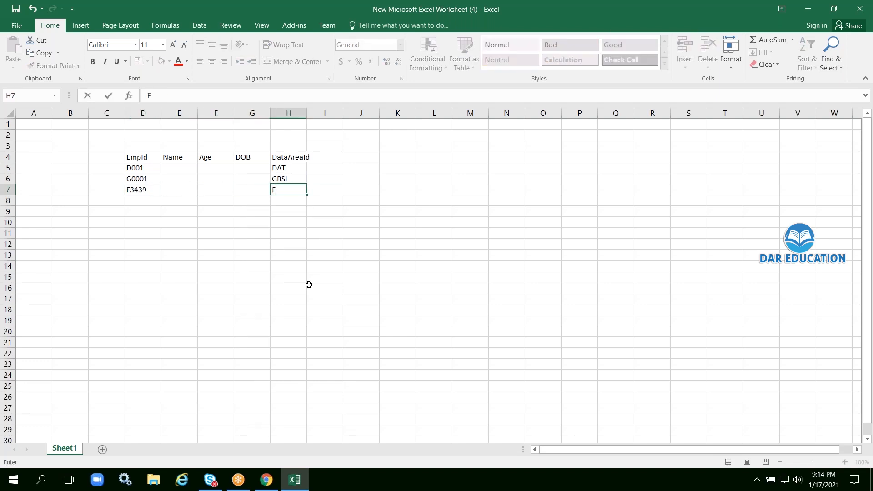
text(RRT)
click(377, 273)
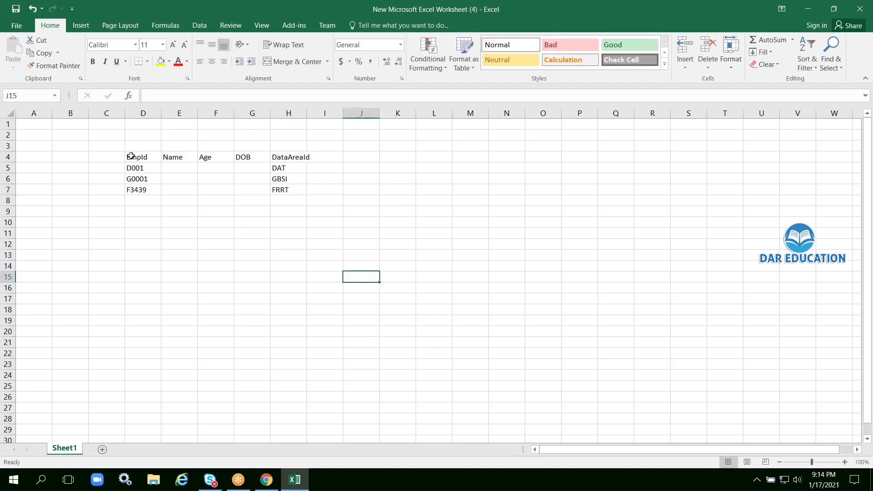
Step: Highlight the records in D5:H8 and view the Employees page in Finance and Operations before returning to Excel
drag(131, 166, 295, 200)
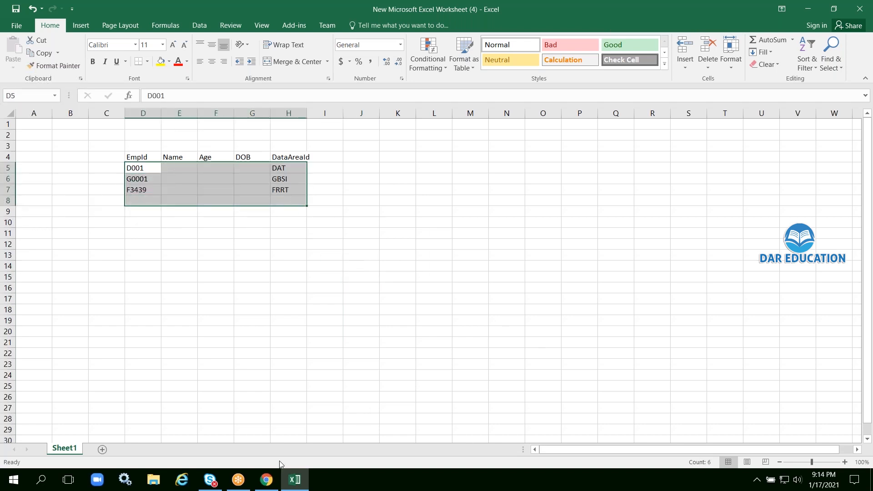
click(265, 487)
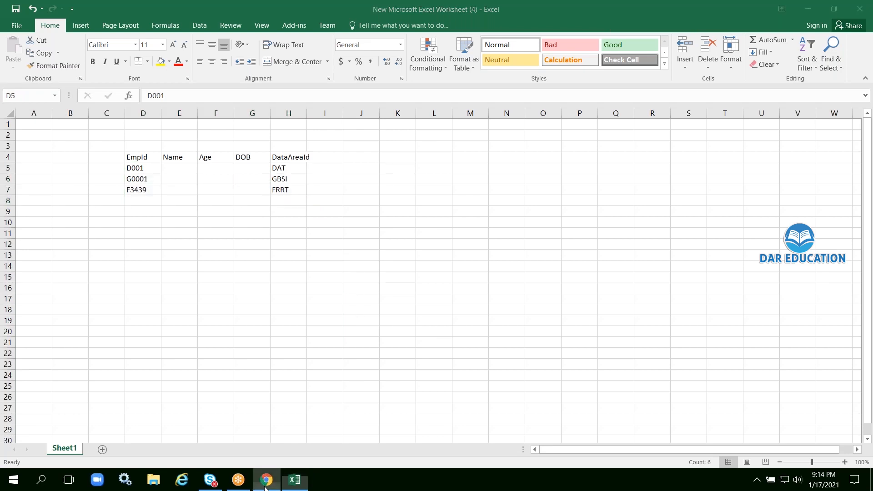
click(265, 487)
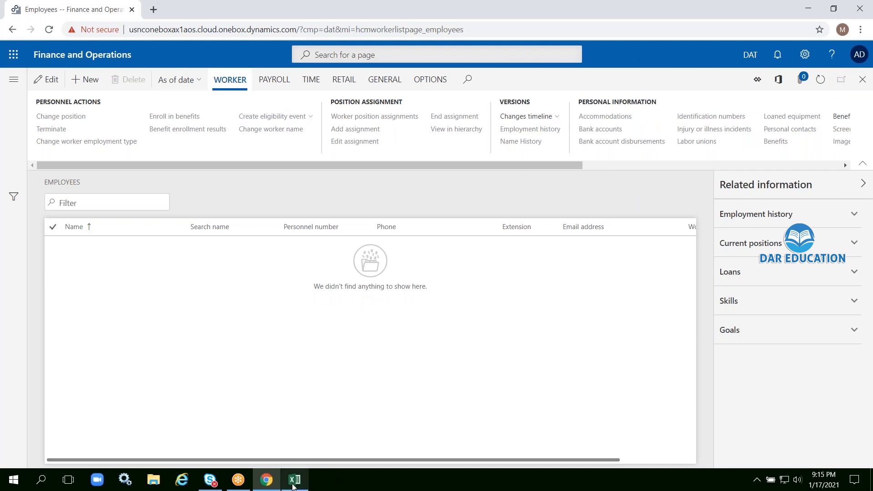
mouse_move(294, 486)
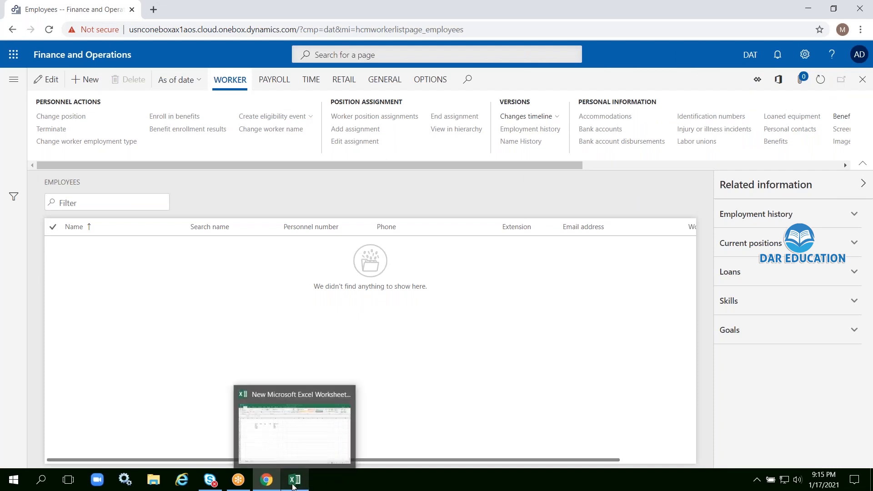
click(294, 484)
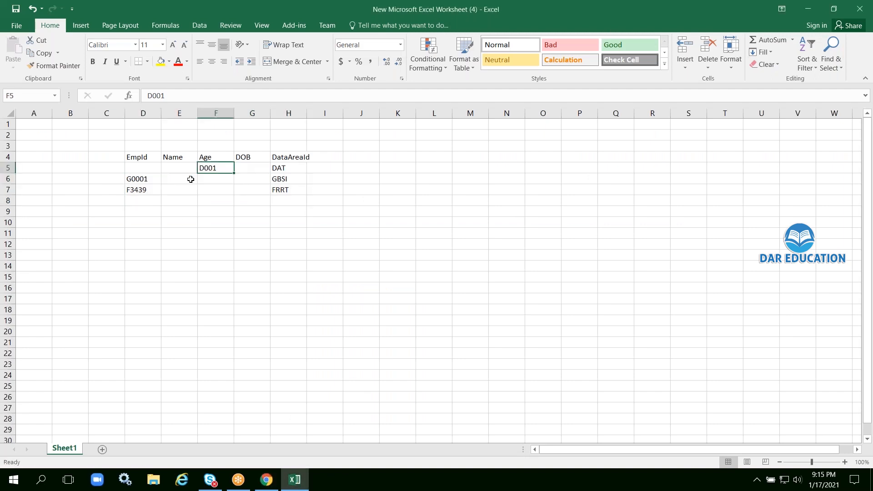
drag(211, 169, 132, 169)
click(216, 170)
key(ctrl+z)
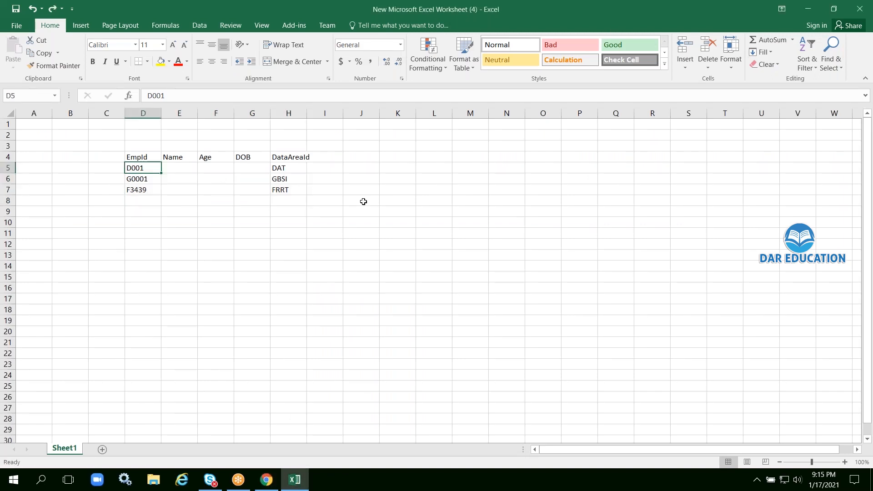
Step: Highlight the first record's row 5 and its DataAreaId value in cell H5
click(8, 168)
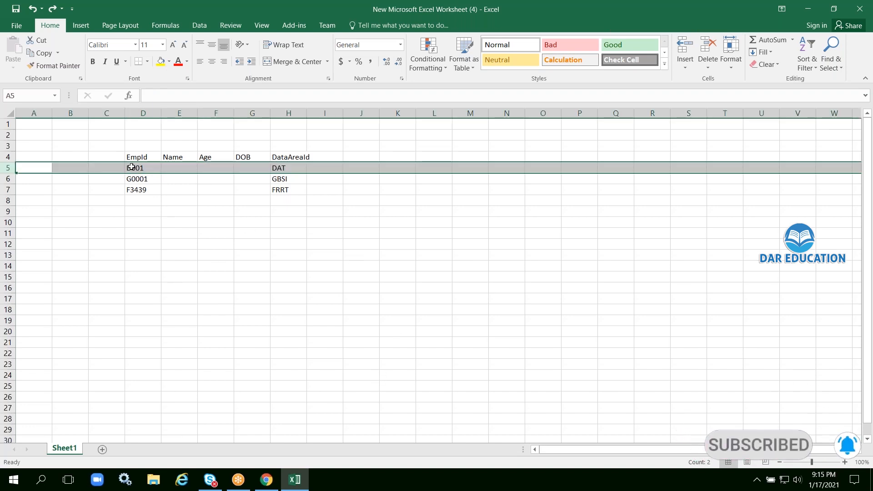
click(292, 169)
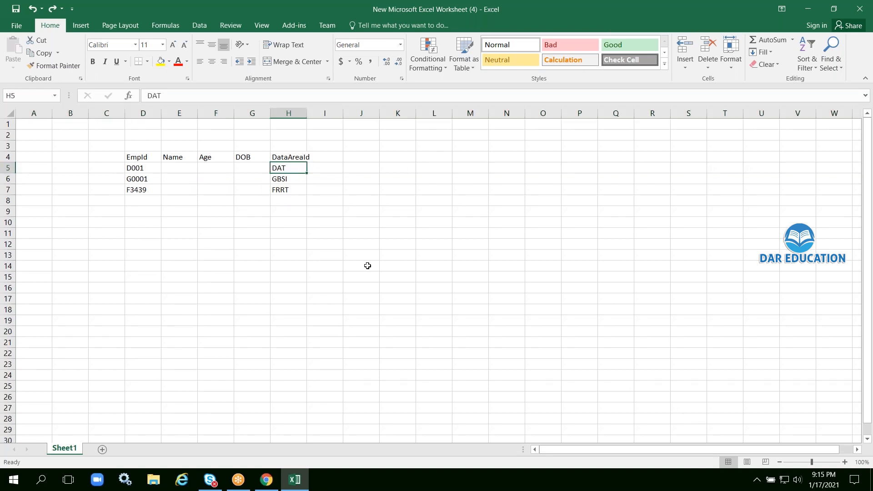
Step: Switch to Finance and Operations in Chrome and change the company on the Employees page to FRRT (Contoso Retail FR)
click(267, 480)
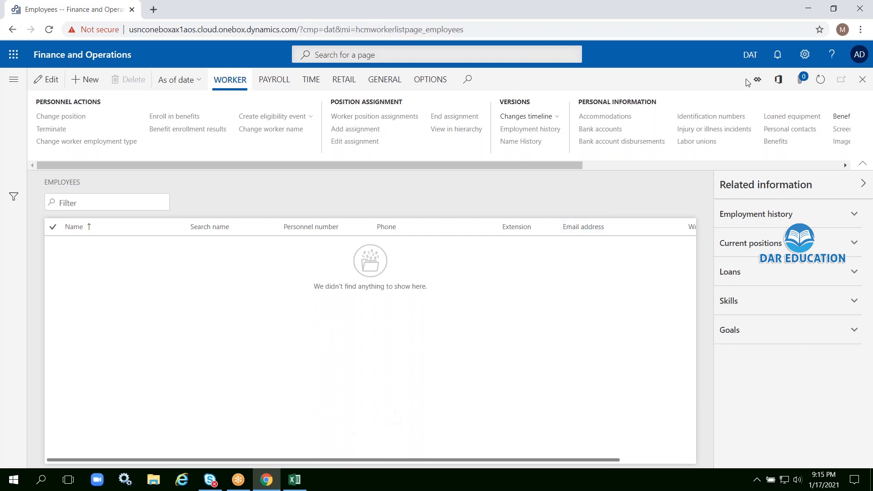
click(750, 54)
click(828, 55)
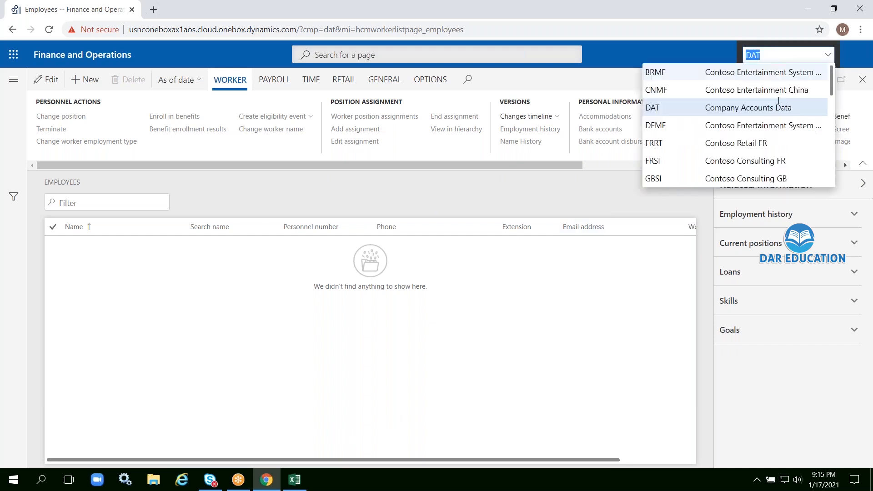
click(669, 144)
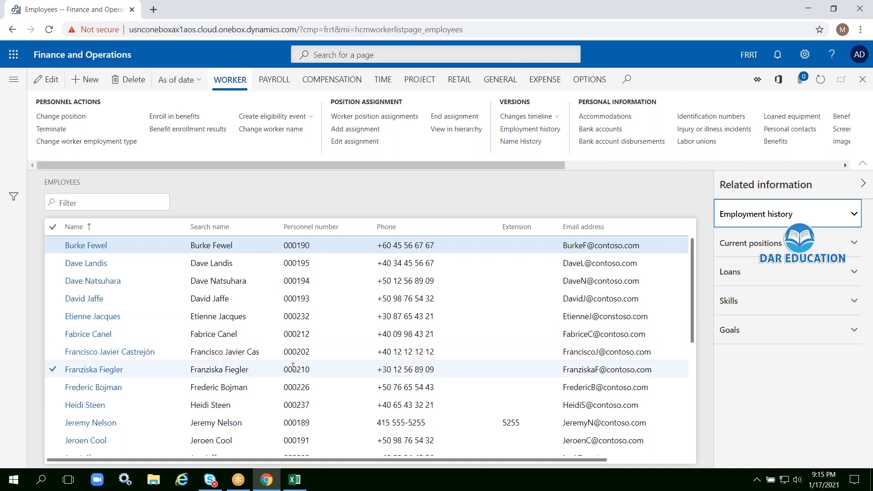
Step: Switch to Excel and highlight the DataAreaId column from its header through the third record (H4:H7)
click(295, 479)
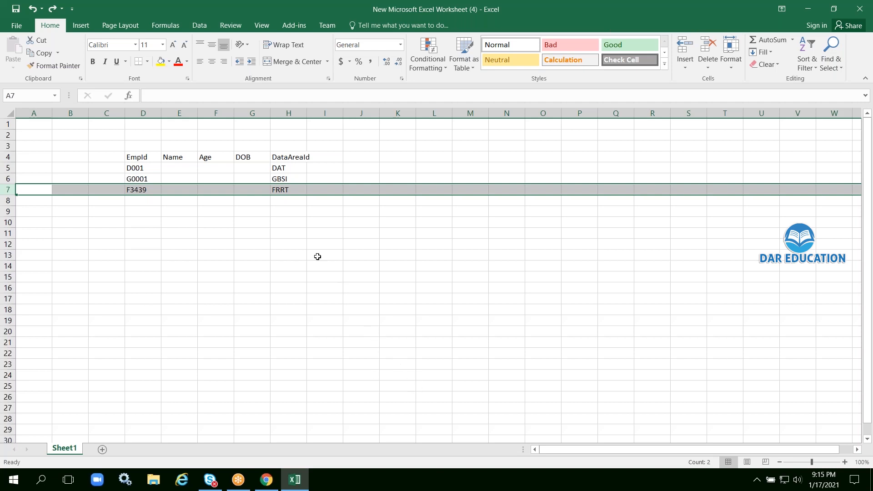
click(287, 156)
drag(286, 157, 291, 189)
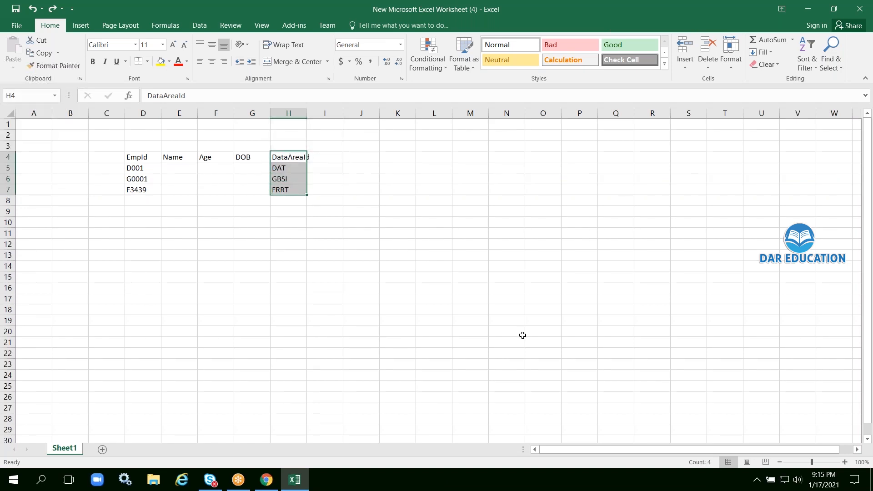
Step: Switch to Finance and Operations in Chrome and change the company on the Employees page to DAT (Company Accounts Data)
click(293, 480)
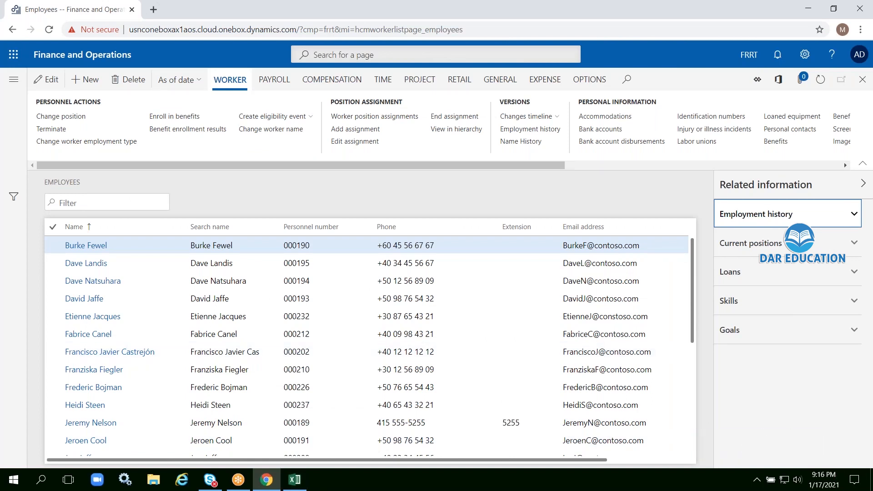
click(749, 55)
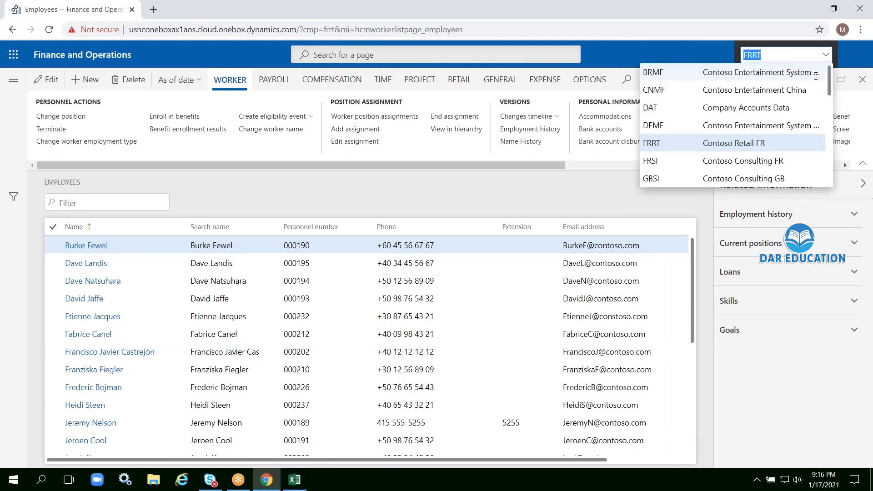
click(751, 107)
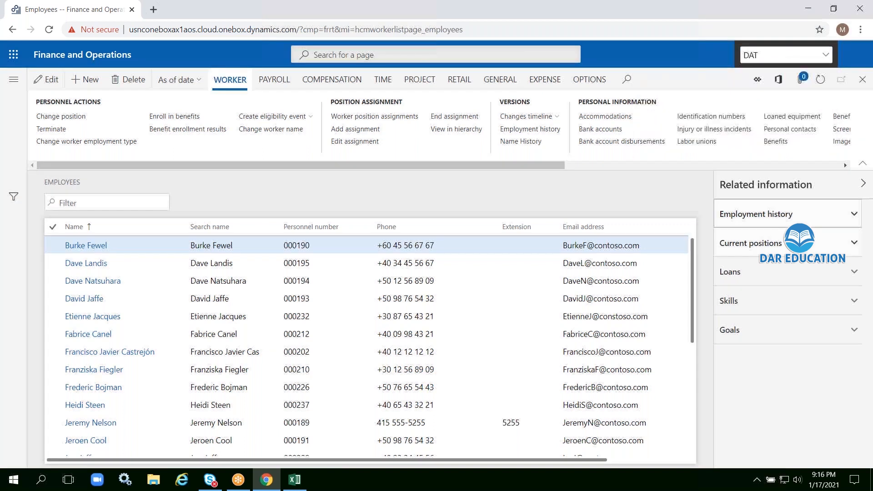
click(295, 486)
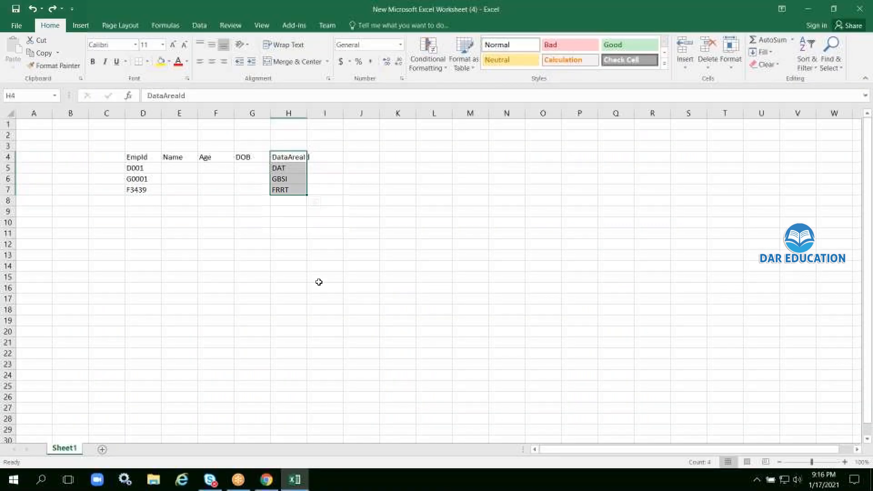
click(295, 485)
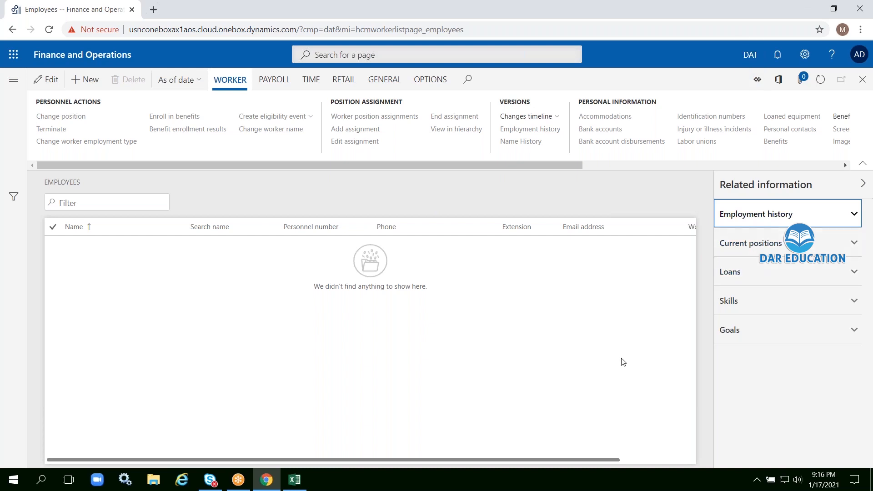
Step: View the DataAreaId values in Excel and the list of available companies in Finance and Operations, keeping the current company
click(751, 55)
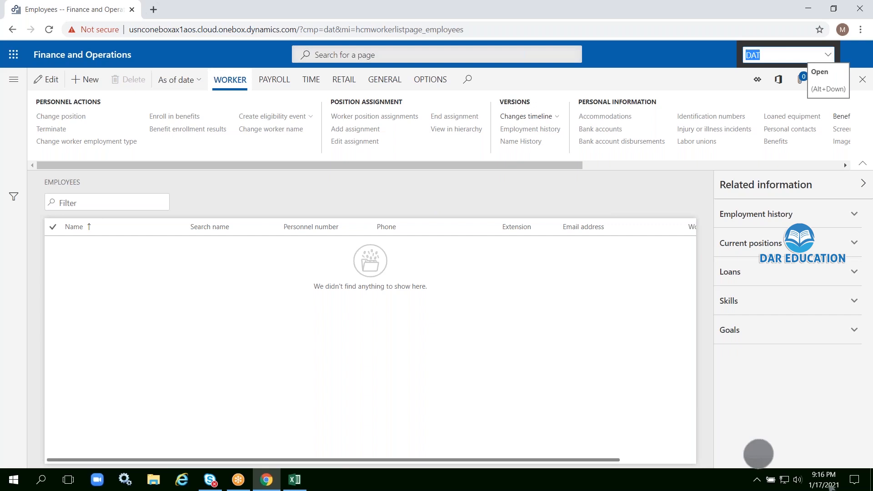
click(293, 479)
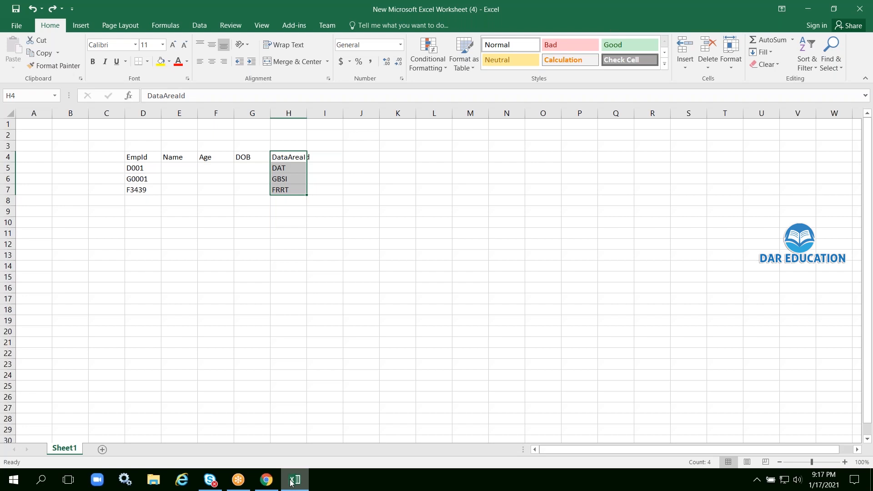
click(267, 480)
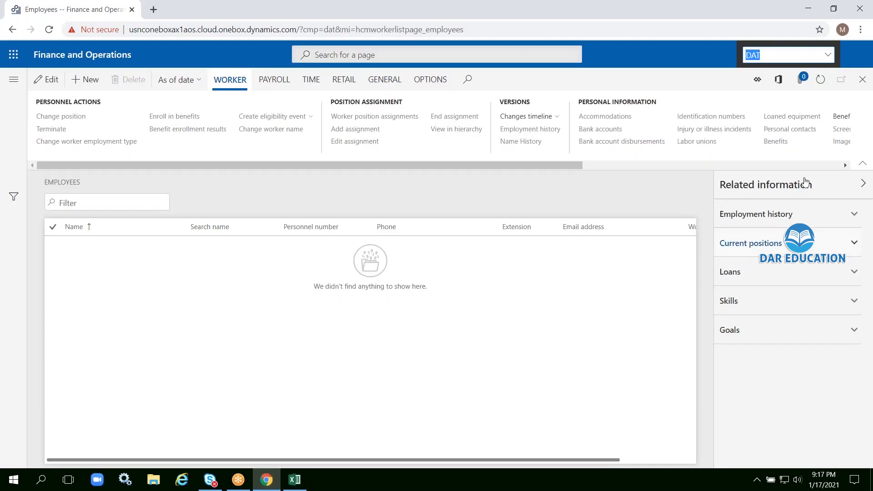
click(828, 56)
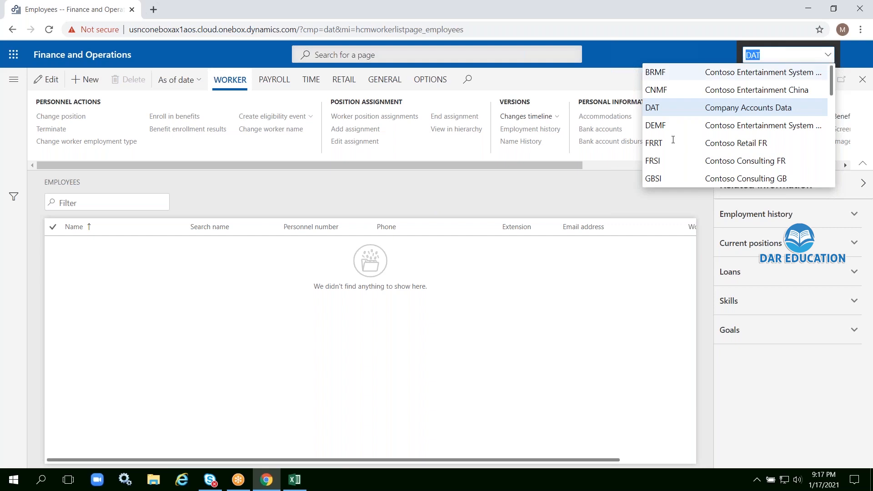
click(358, 299)
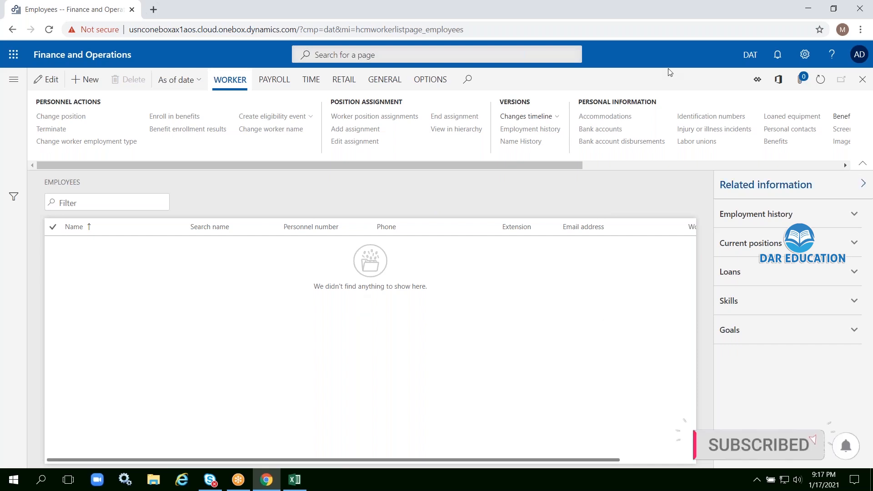
Step: Close the Employees page and open the Loan items page of the Human resources module
click(864, 81)
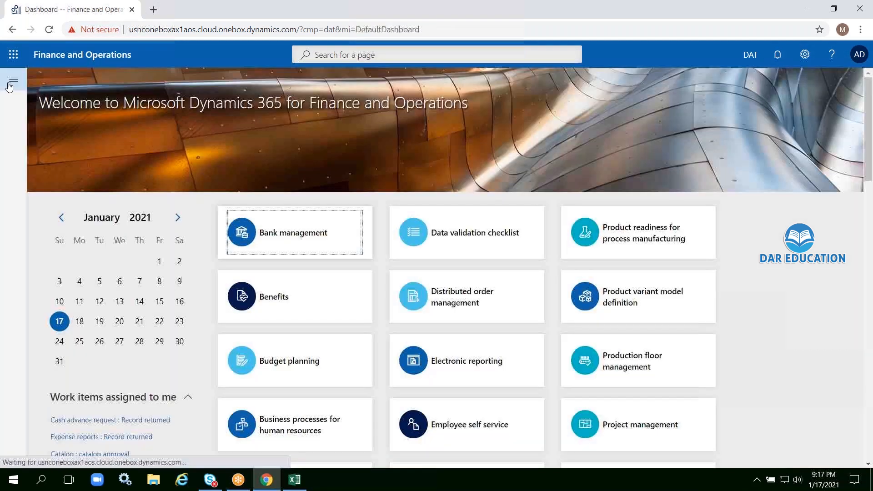
click(13, 81)
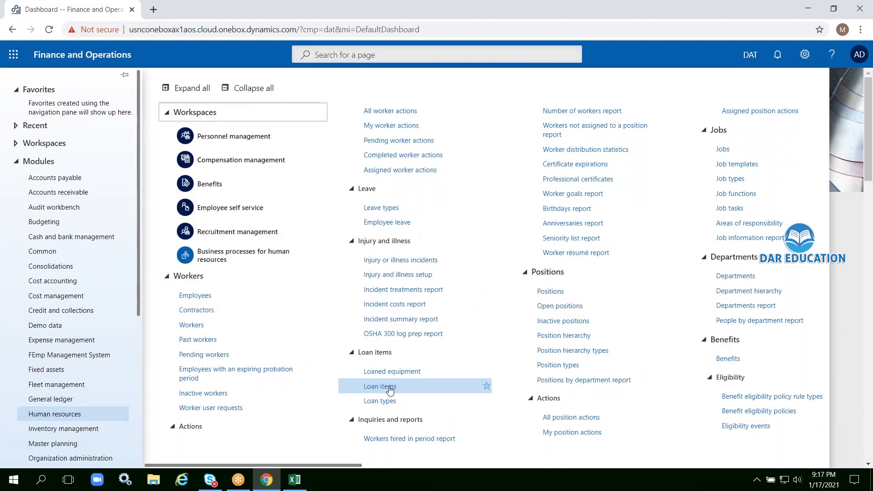
click(380, 387)
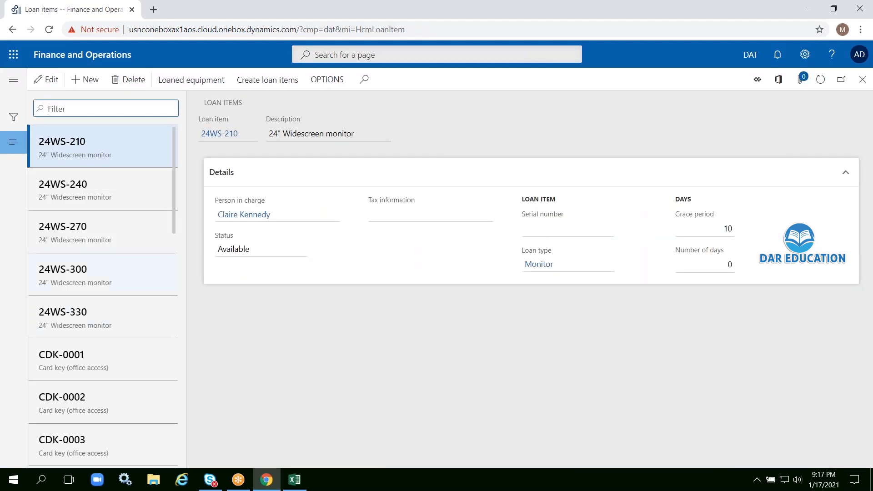
Step: Start a blank loan item record and change the company on the Loan items page to FRRT (Contoso Retail FR)
click(84, 80)
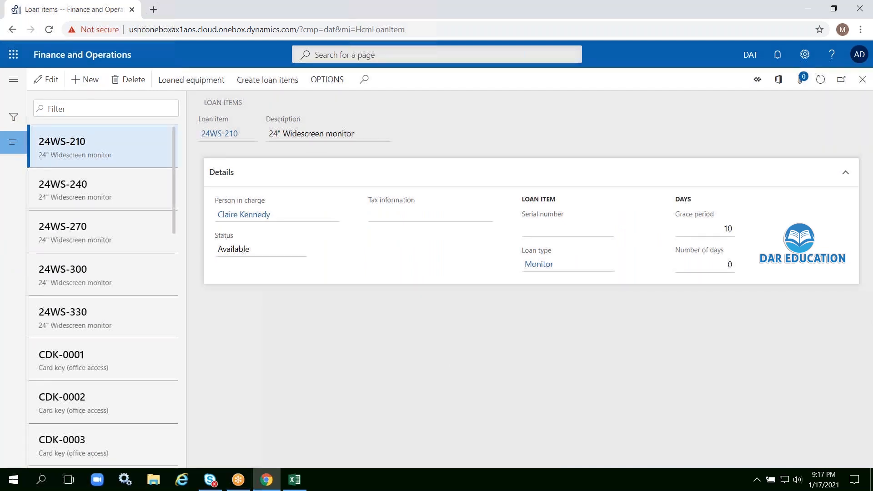
click(750, 58)
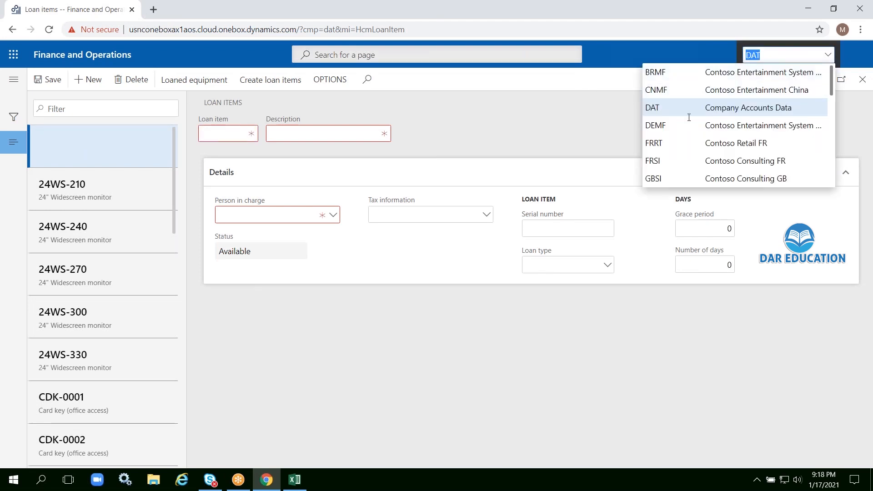
click(665, 142)
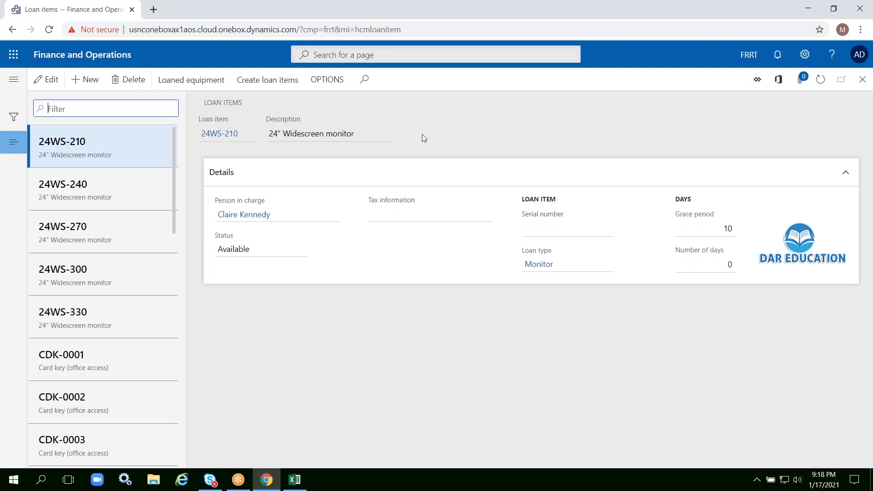
Step: Close the Loan items page and show the list of modules from the dashboard
click(864, 81)
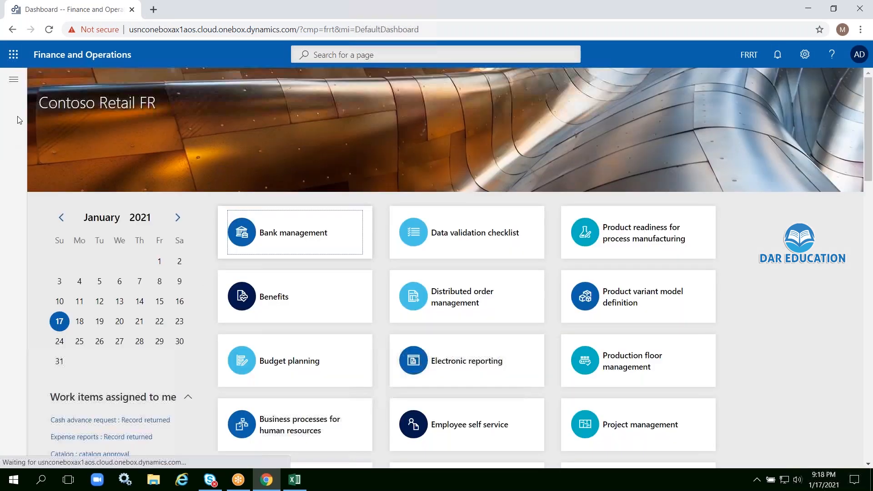
click(18, 119)
scroll(69, 409, down, 1)
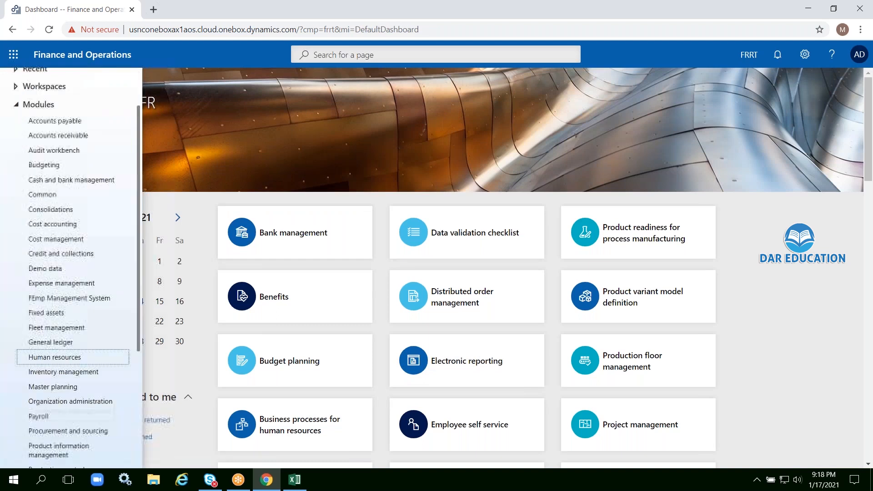
Step: View the DataAreaId table in Excel, return to the Finance and Operations dashboard and inspect the current company selection
click(295, 479)
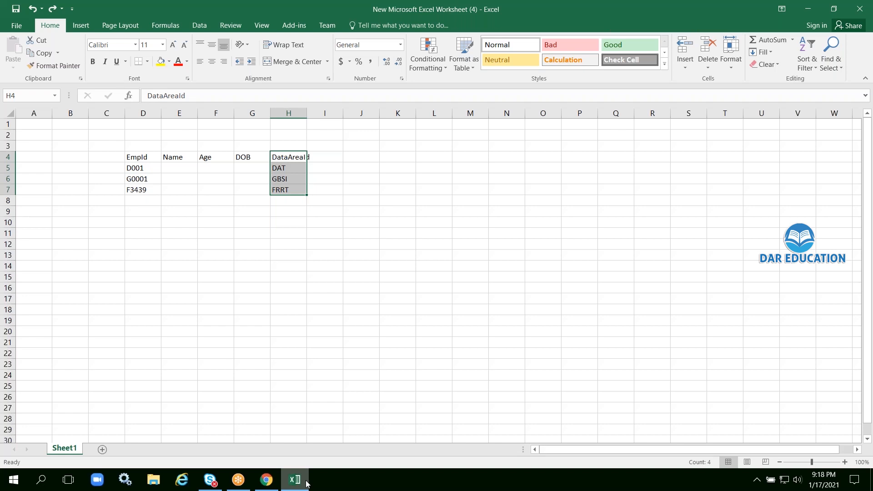
click(266, 479)
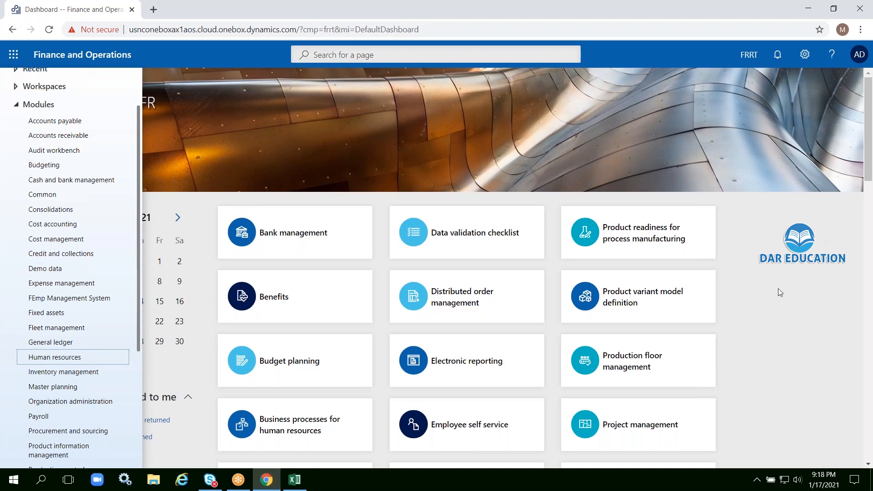
click(778, 288)
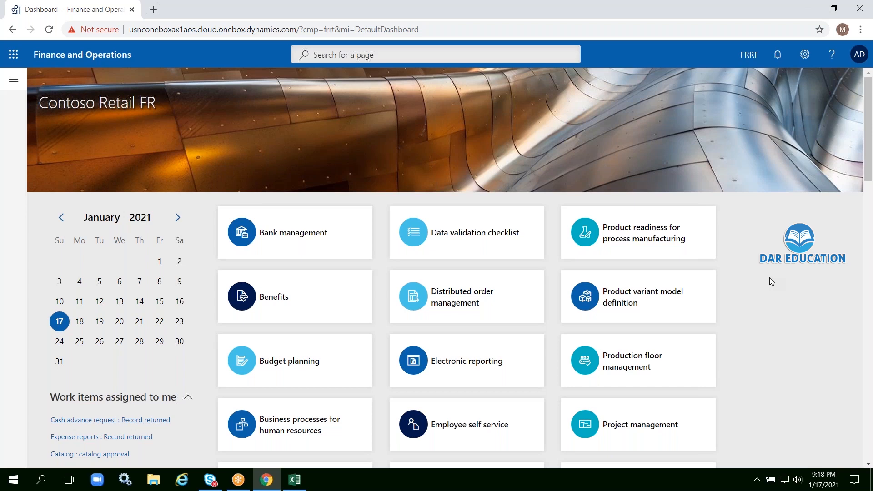
click(749, 55)
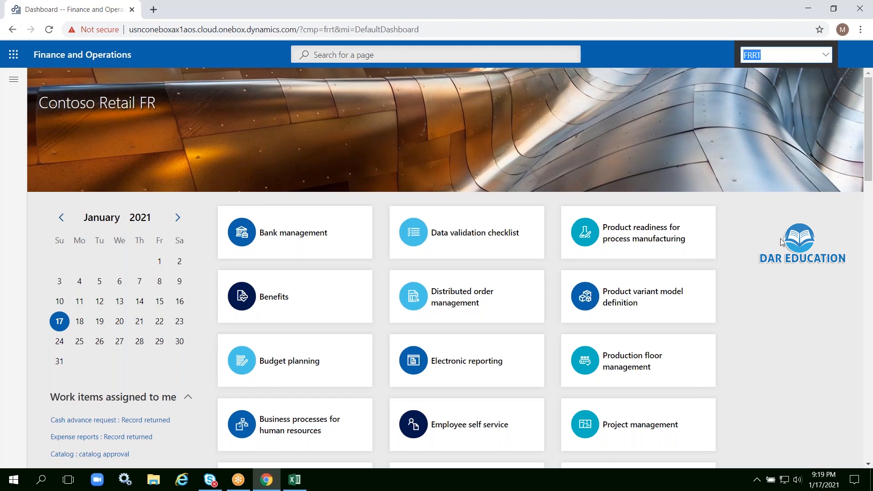
click(775, 122)
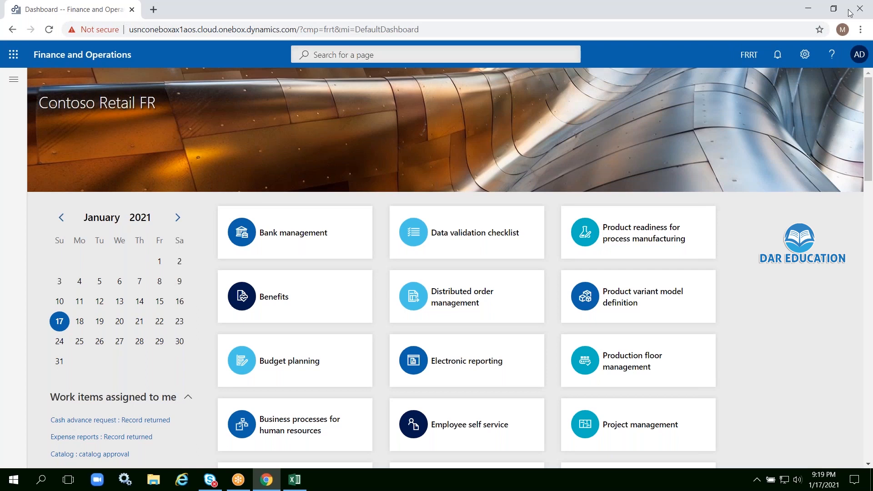
Step: Reveal the desktop briefly, return to Finance and Operations and examine the full list of modules
click(808, 4)
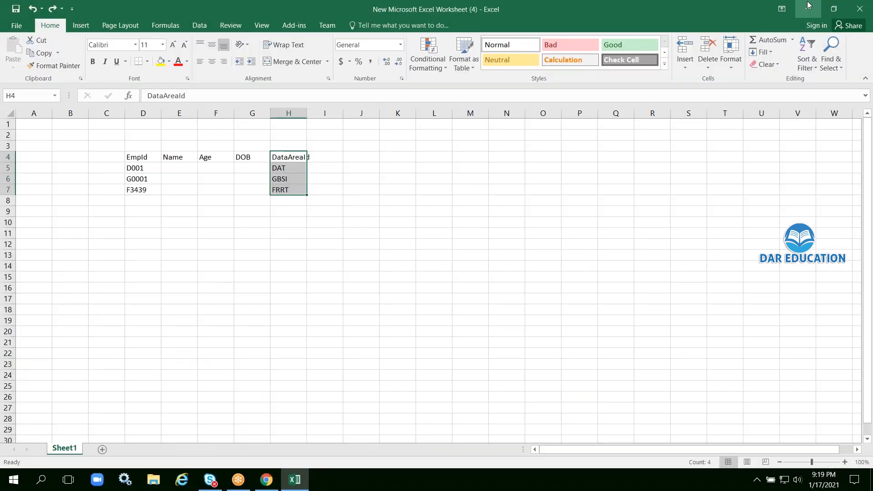
click(809, 5)
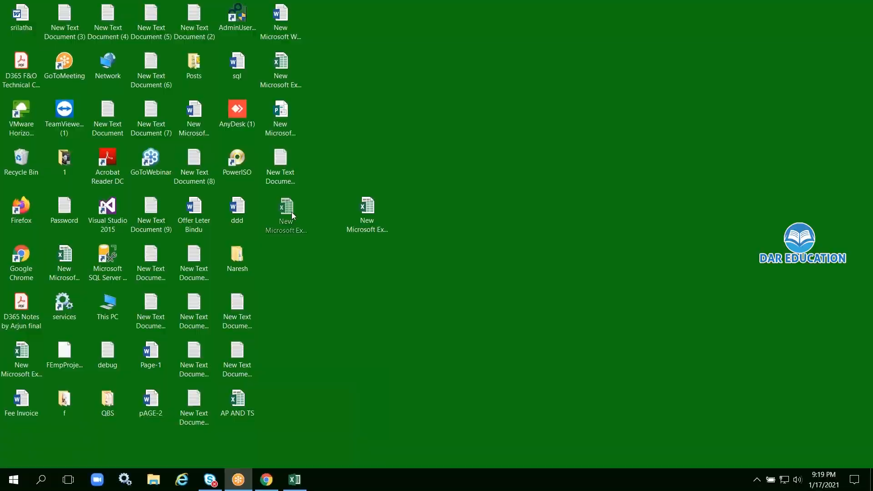
click(267, 480)
click(16, 82)
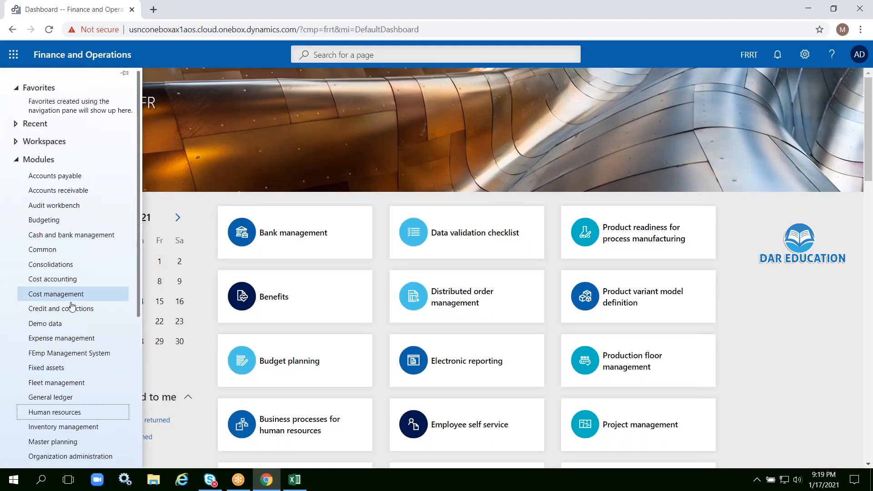
scroll(75, 318, down, 5)
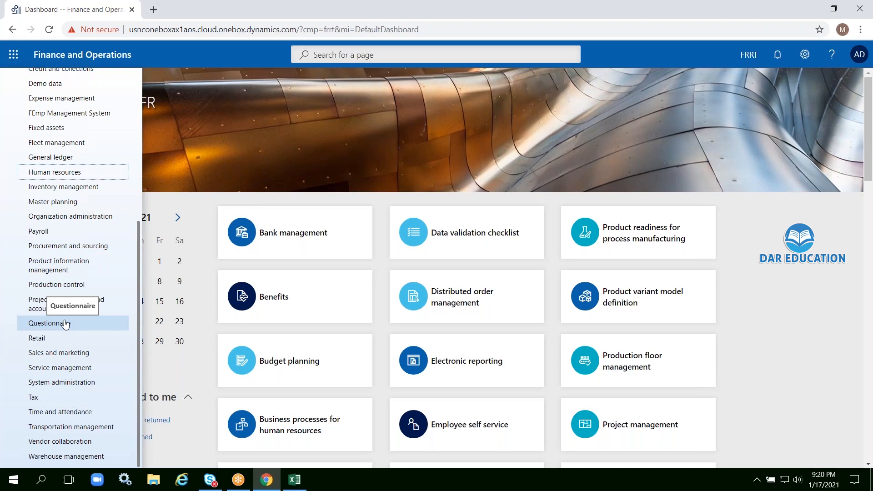
click(806, 334)
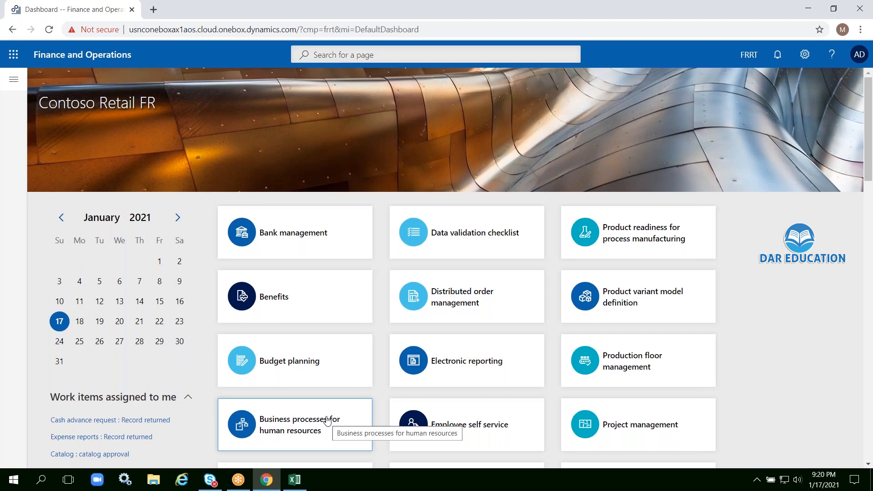
Step: Minimize Chrome and move the Visual Studio 2015 shortcut to the empty middle area of the desktop
click(807, 9)
drag(116, 211, 500, 213)
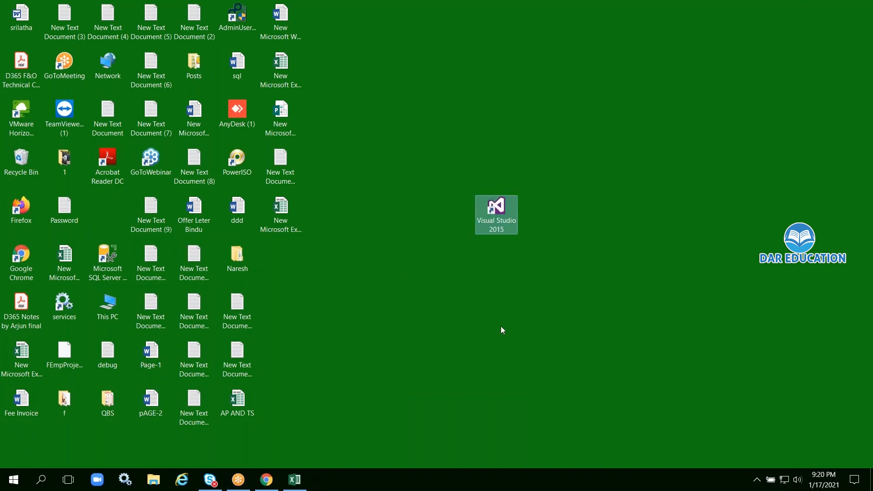